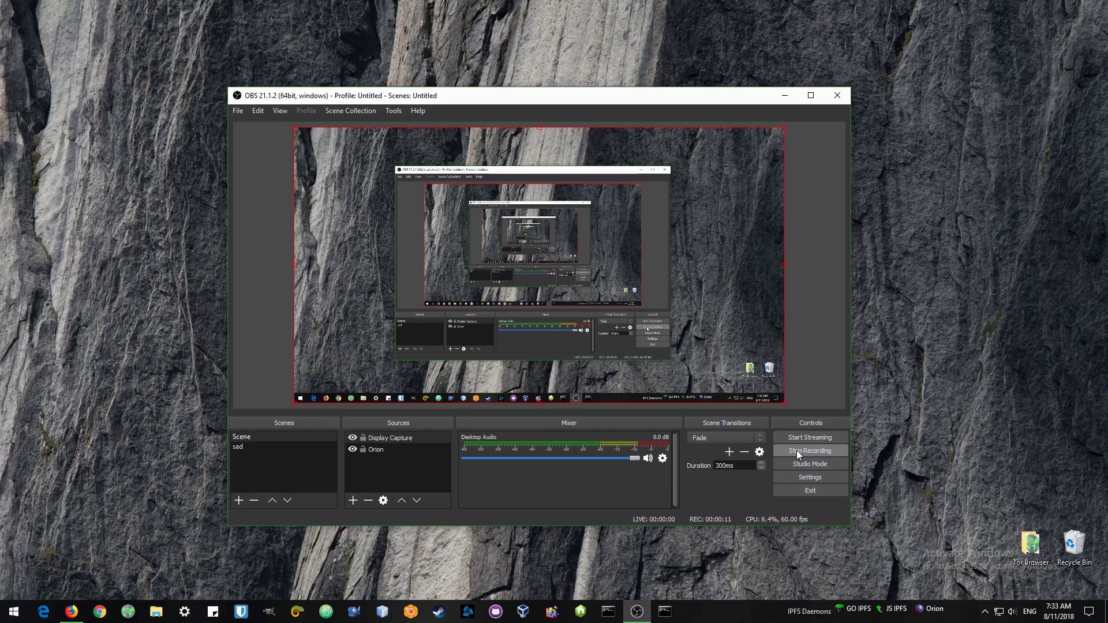
- Minimise the OBS Studio window to reveal the bare desktop
{"action": "left_click", "coordinate": [782, 96]}
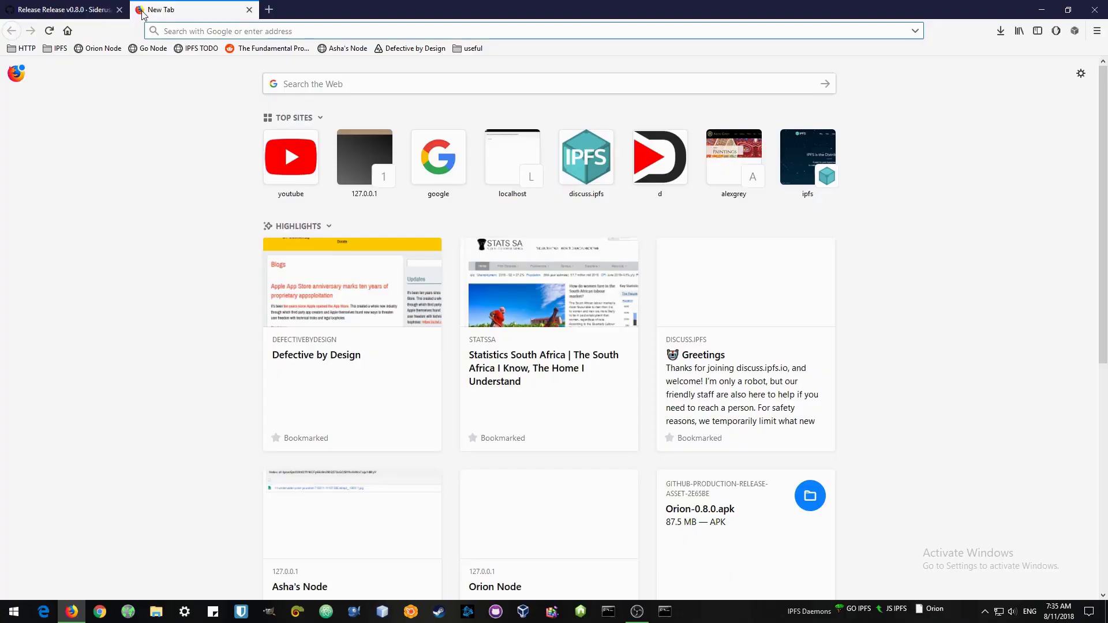
- Search Google for 'SIDERUS ORION' and open the Siderus Orion website in a new tab
{"action": "type", "text": "SI"}
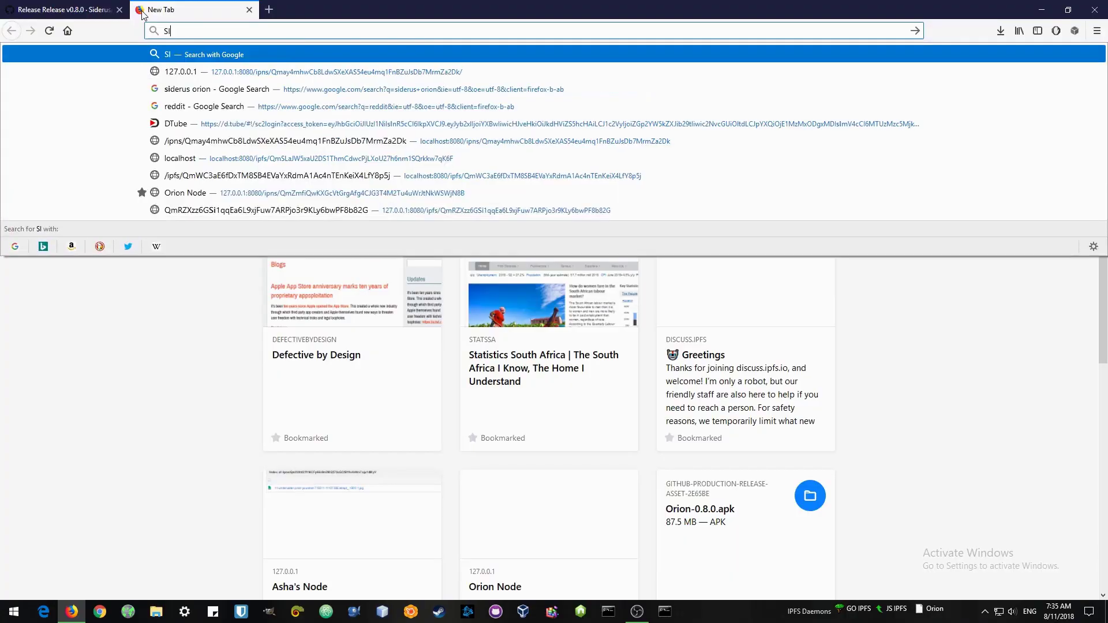
{"action": "type", "text": "DERUS ORION&ie=utf-8&oe=utf-8&client=firefox-b-ab"}
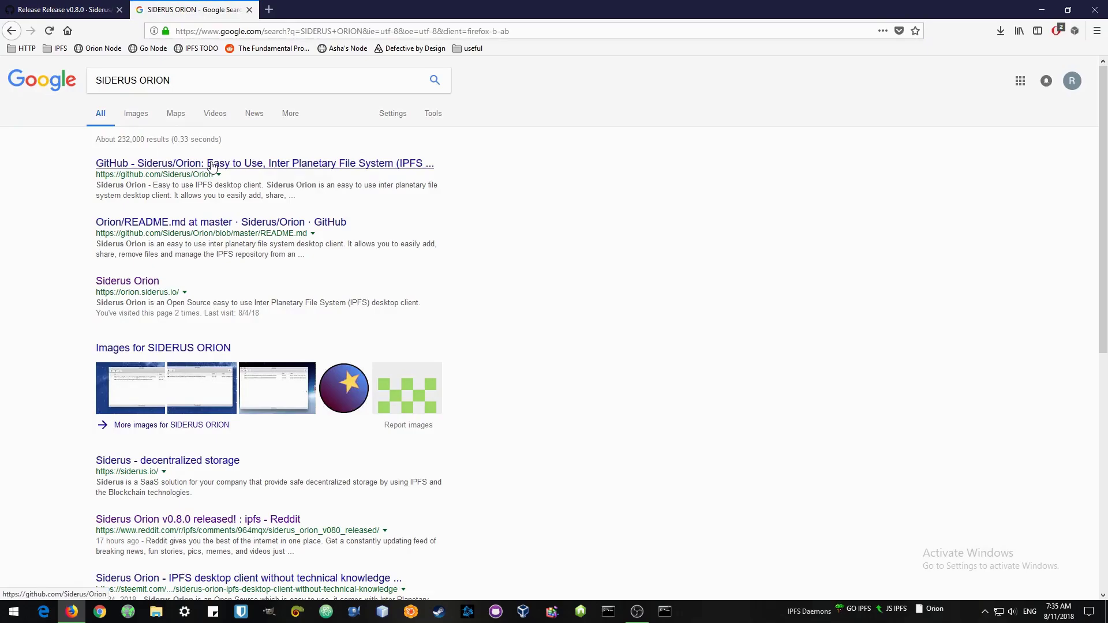
{"action": "right_click", "coordinate": [147, 281]}
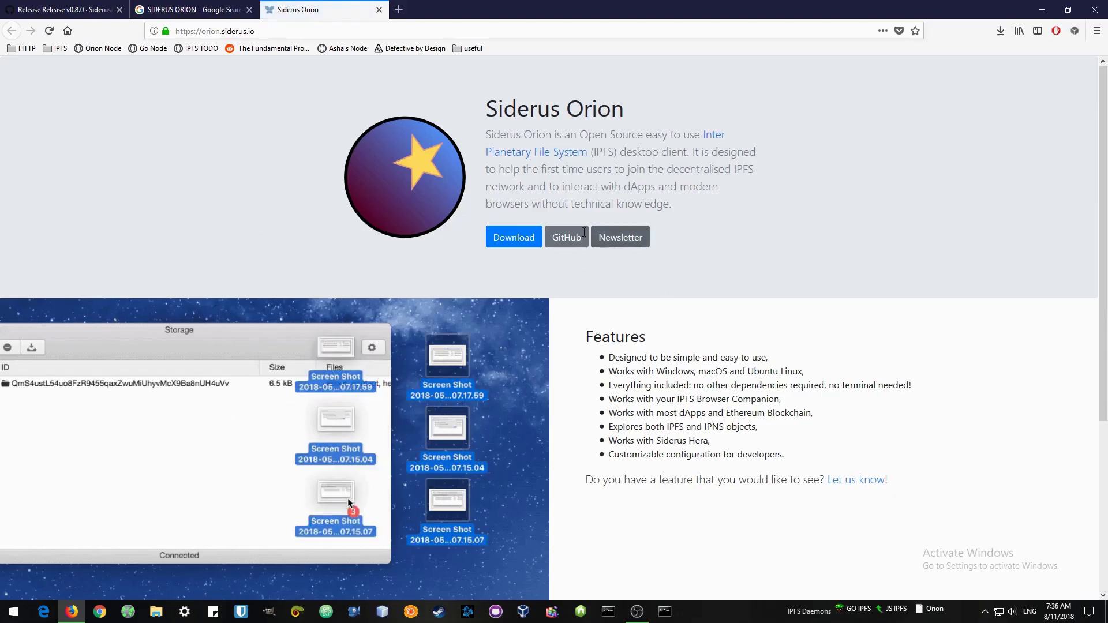
{"action": "scroll", "coordinate": [717, 227], "scroll_direction": "down", "scroll_amount": 5}
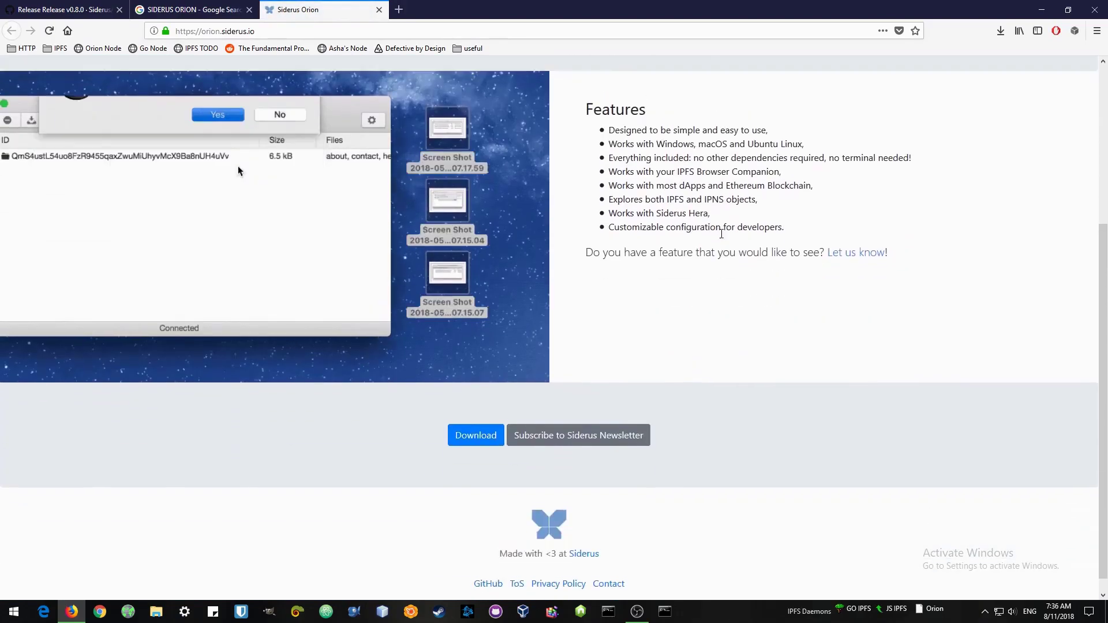
{"action": "scroll", "coordinate": [578, 173], "scroll_direction": "up", "scroll_amount": 5}
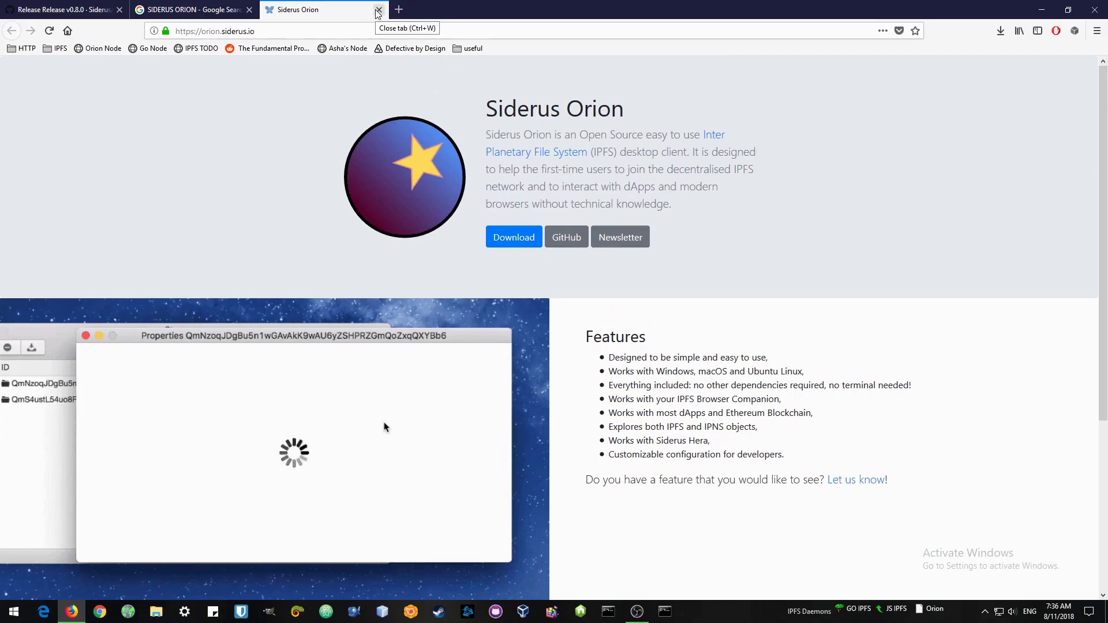
- Start the Orion download from the project site and open the Siderus/Orion GitHub repository
{"action": "left_click", "coordinate": [519, 236]}
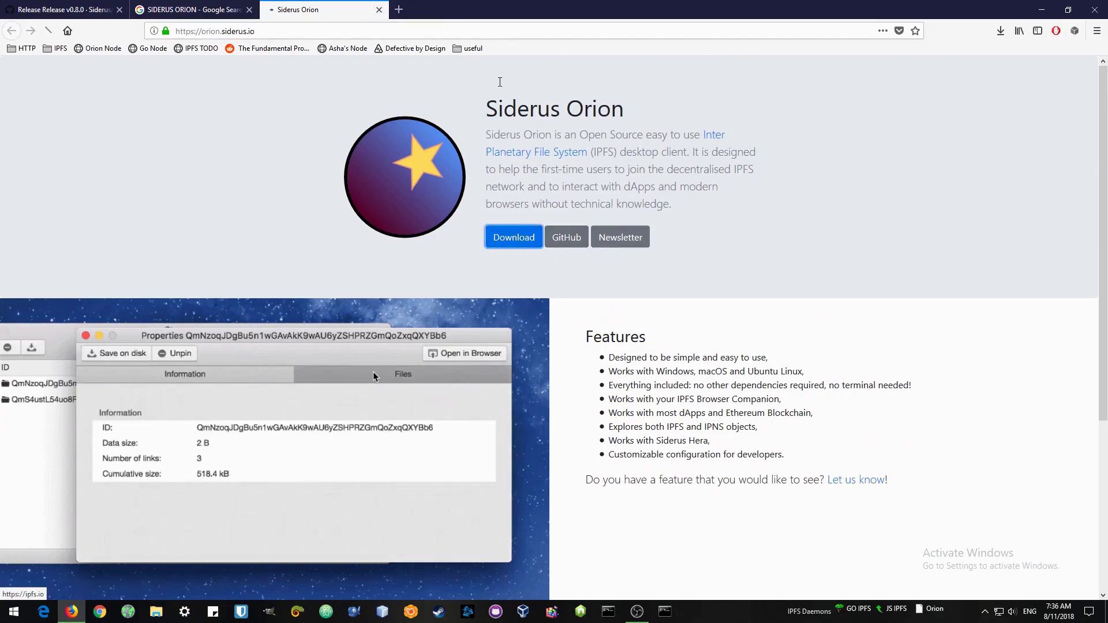
{"action": "left_click", "coordinate": [190, 9]}
{"action": "left_click", "coordinate": [209, 167]}
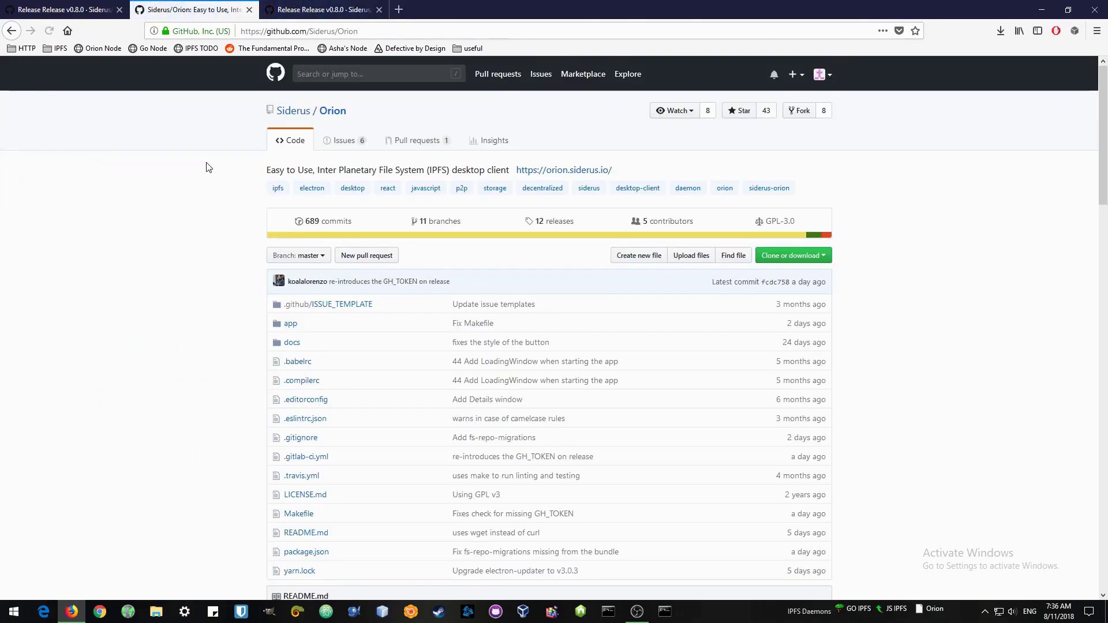
- Read through the Siderus/Orion README and follow its link to the v0.8.0 release page
{"action": "scroll", "coordinate": [142, 240], "scroll_direction": "down", "scroll_amount": 1}
{"action": "scroll", "coordinate": [146, 242], "scroll_direction": "down", "scroll_amount": 12}
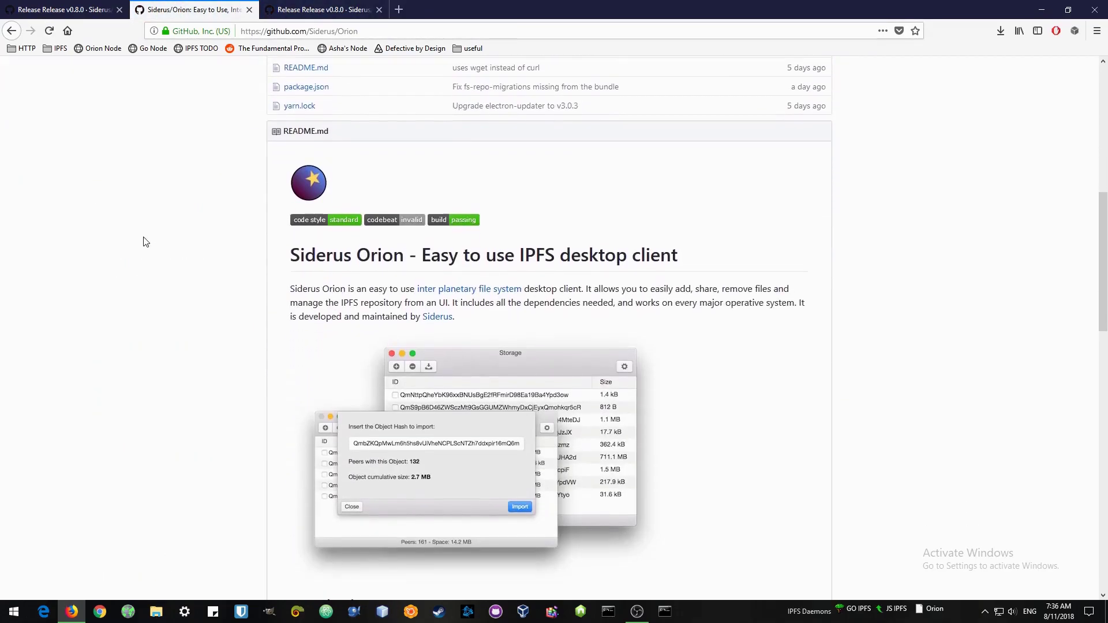
{"action": "scroll", "coordinate": [146, 242], "scroll_direction": "down", "scroll_amount": 10}
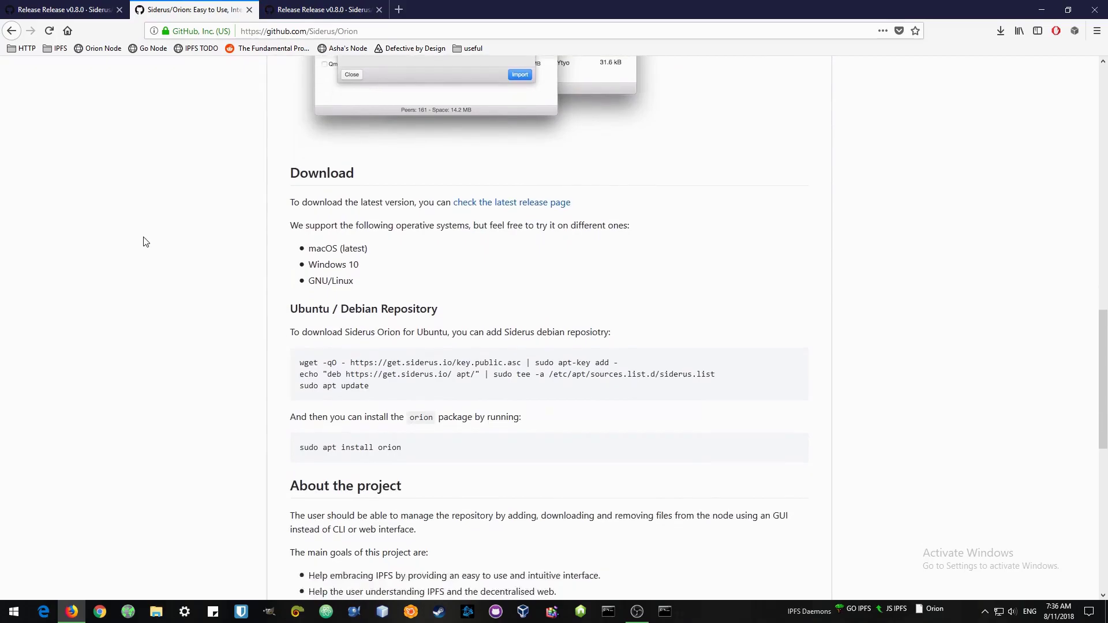
{"action": "scroll", "coordinate": [146, 242], "scroll_direction": "down", "scroll_amount": 3}
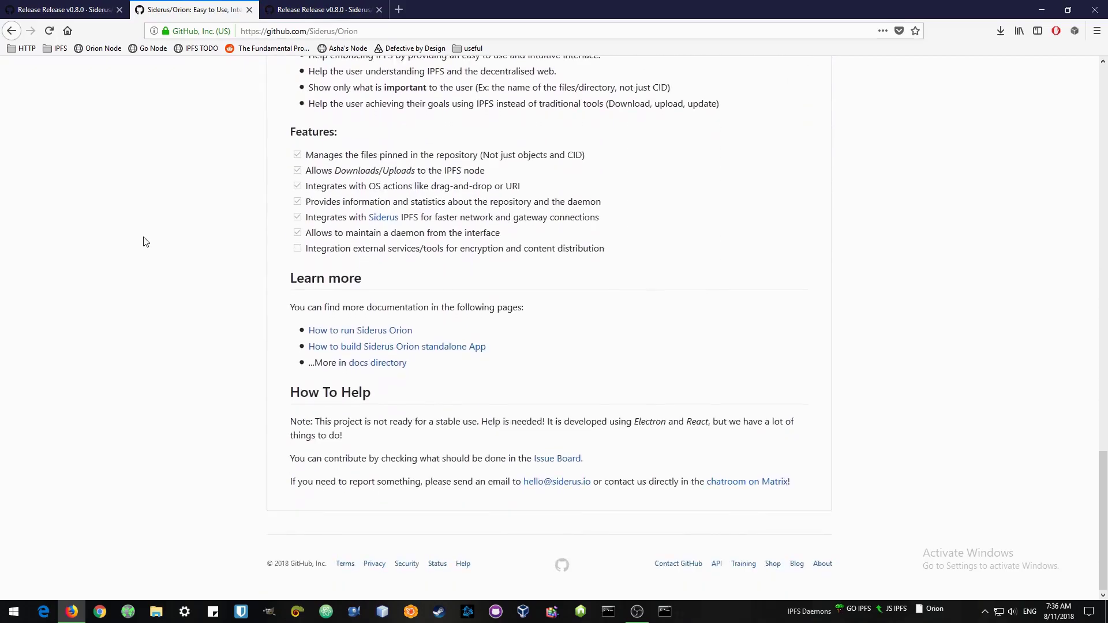
{"action": "scroll", "coordinate": [146, 241], "scroll_direction": "up", "scroll_amount": 12}
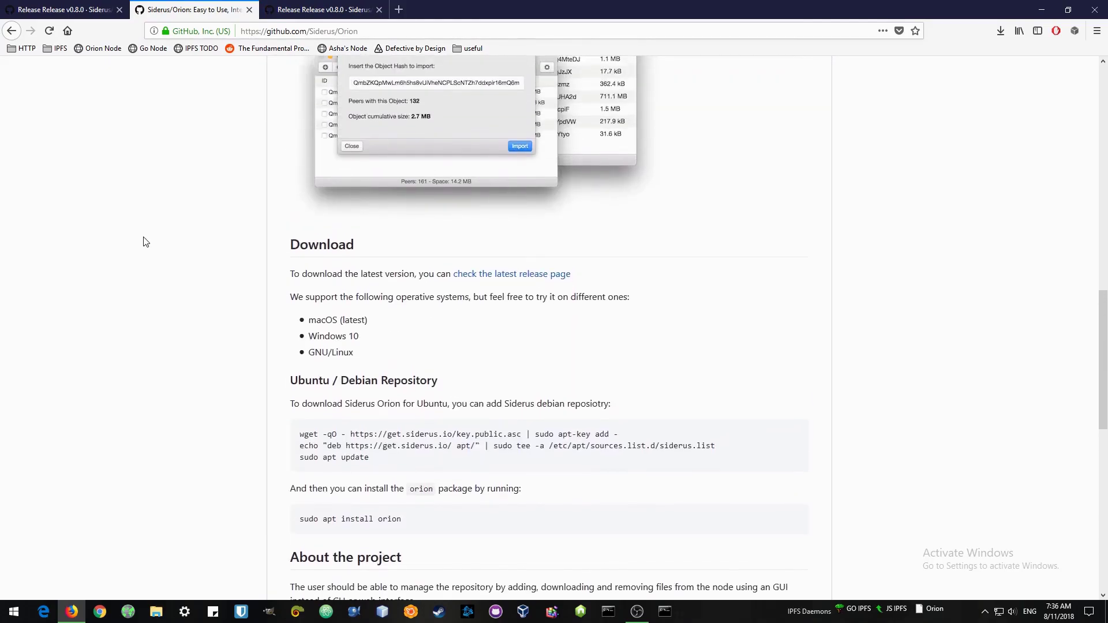
{"action": "scroll", "coordinate": [146, 242], "scroll_direction": "up", "scroll_amount": 2}
{"action": "left_click", "coordinate": [498, 341]}
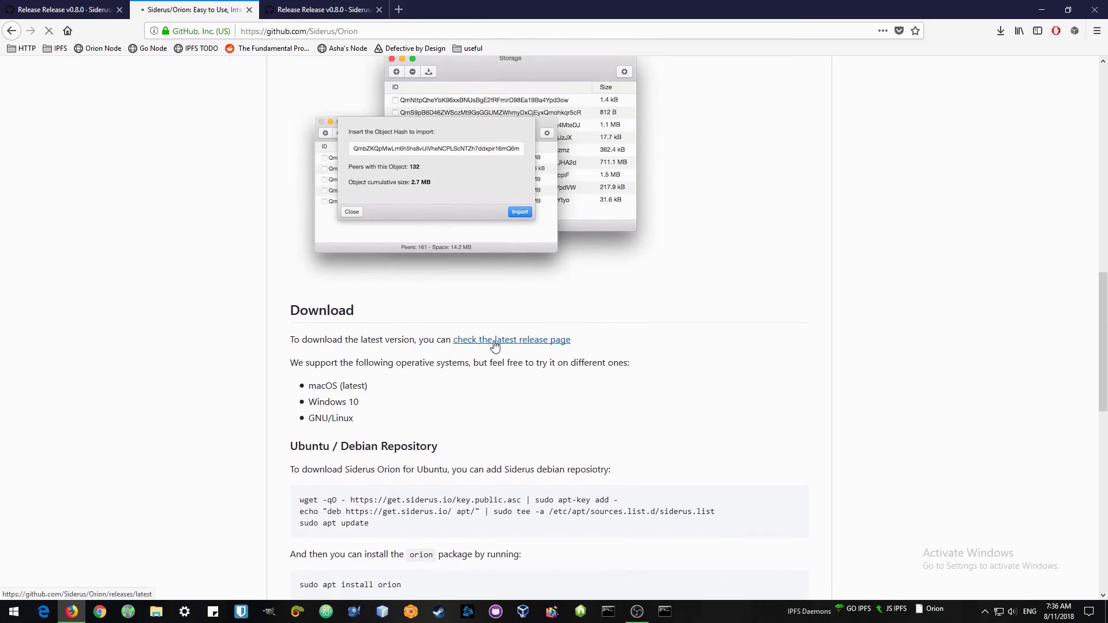
- Close the duplicate tab, cancel the Orion-Setup-0.8.0.exe download, quit Firefox and open File Explorer
{"action": "left_click", "coordinate": [249, 10]}
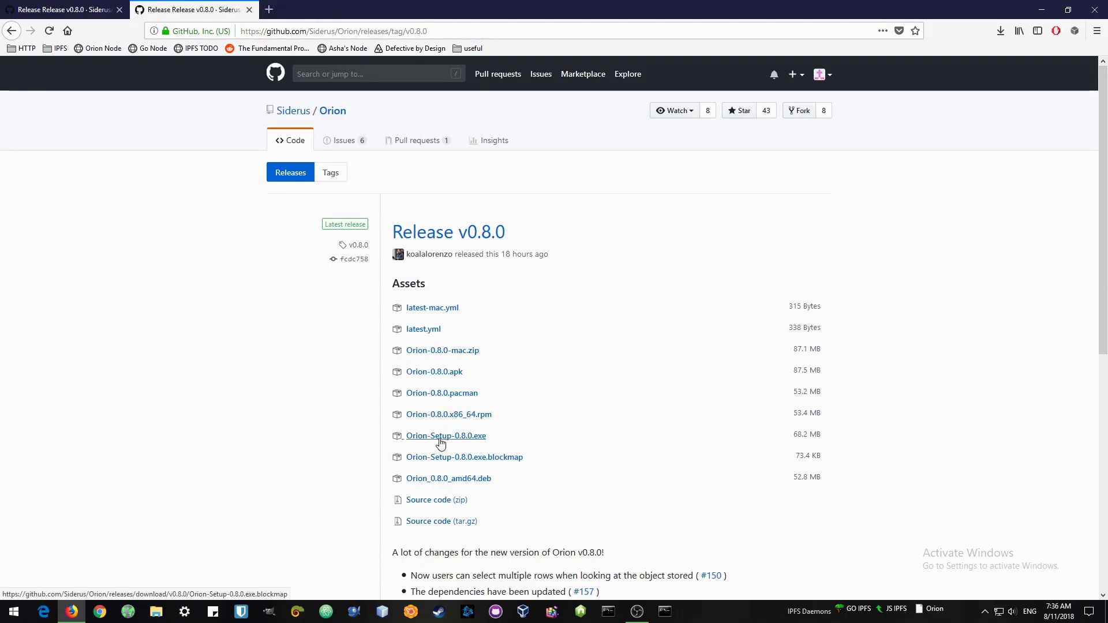
{"action": "left_click", "coordinate": [433, 485]}
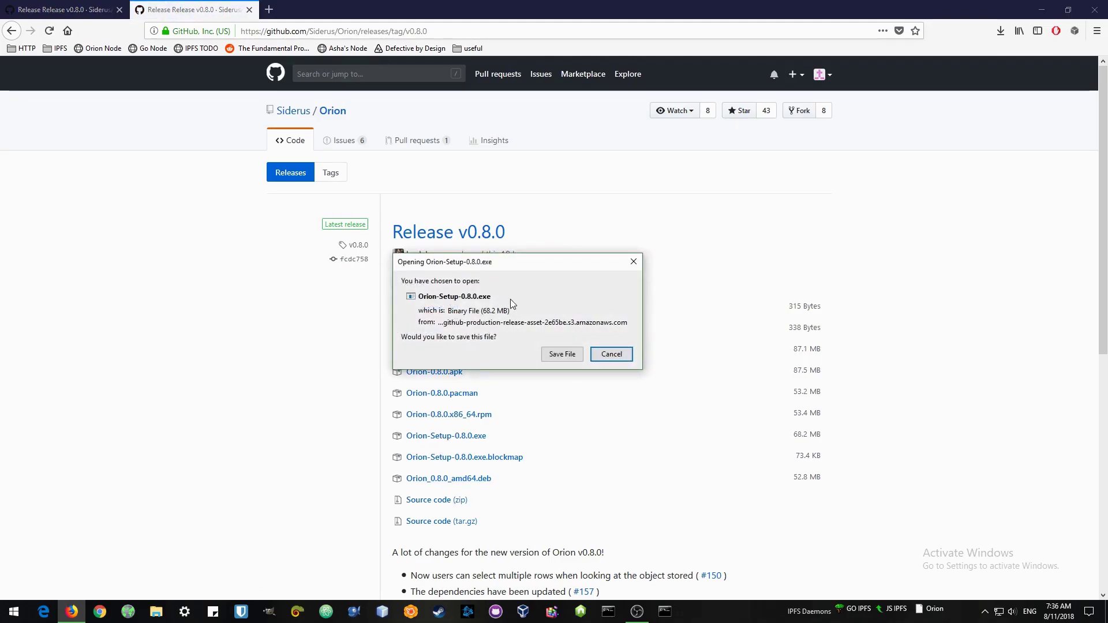
{"action": "left_click", "coordinate": [611, 354]}
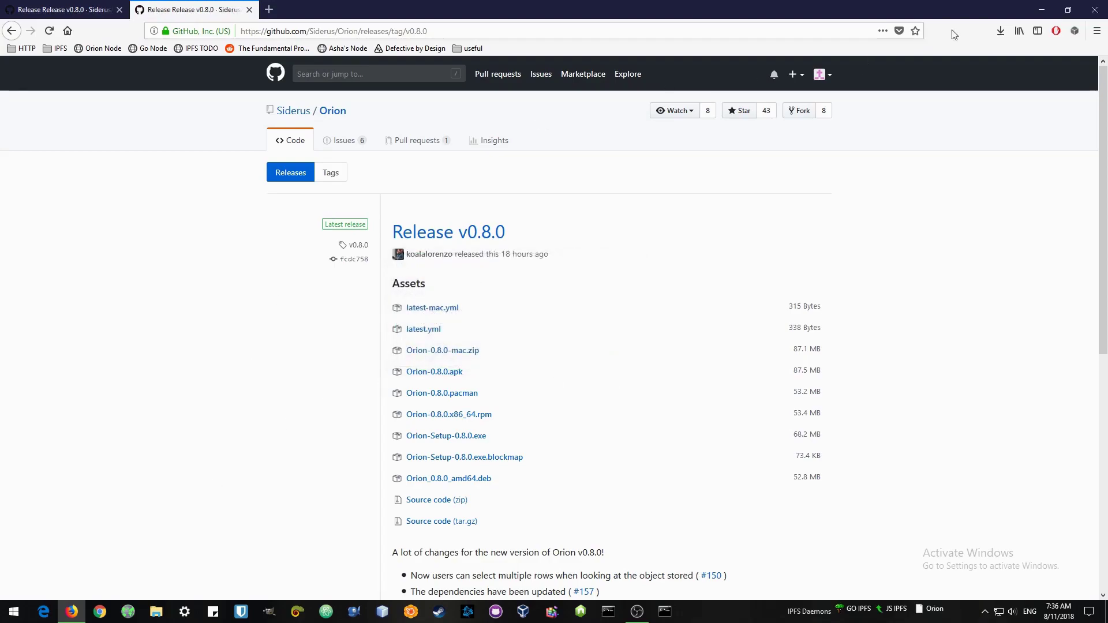
{"action": "left_click", "coordinate": [1092, 10]}
{"action": "left_click", "coordinate": [156, 611]}
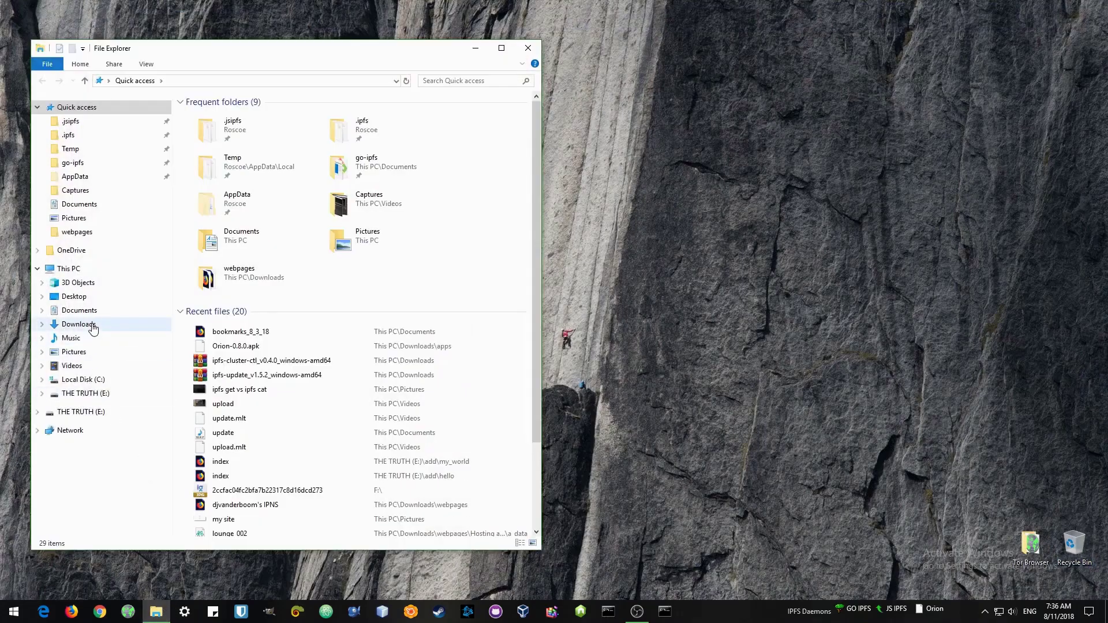
- Move Orion-Setup-0.7.0 from Downloads into the apps folder and open apps
{"action": "left_click", "coordinate": [92, 326]}
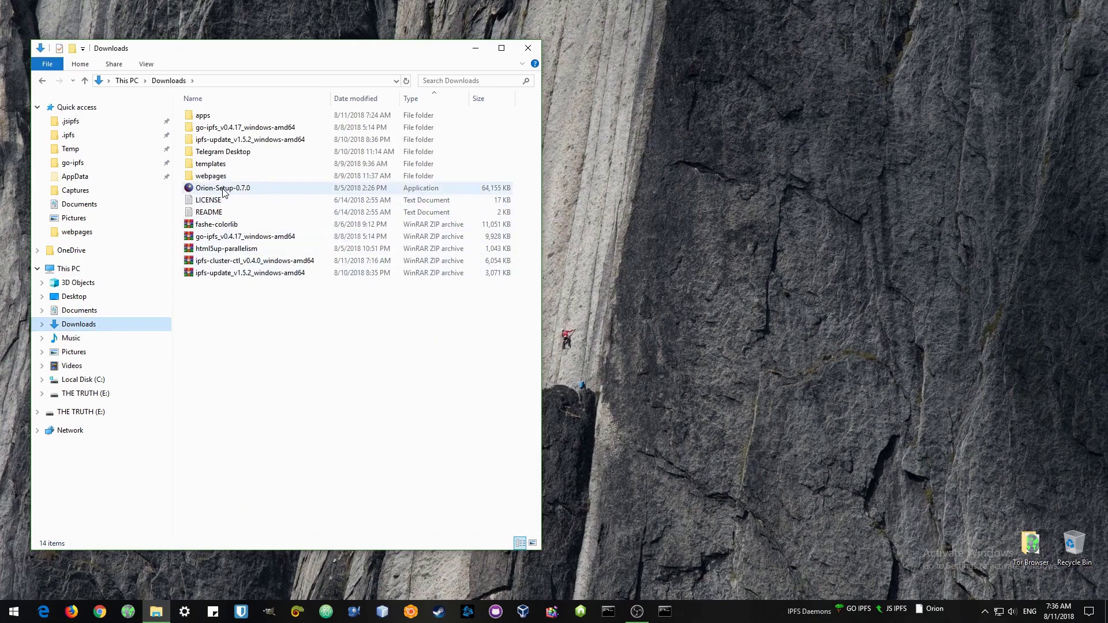
{"action": "left_click_drag", "start_coordinate": [223, 192], "coordinate": [215, 116]}
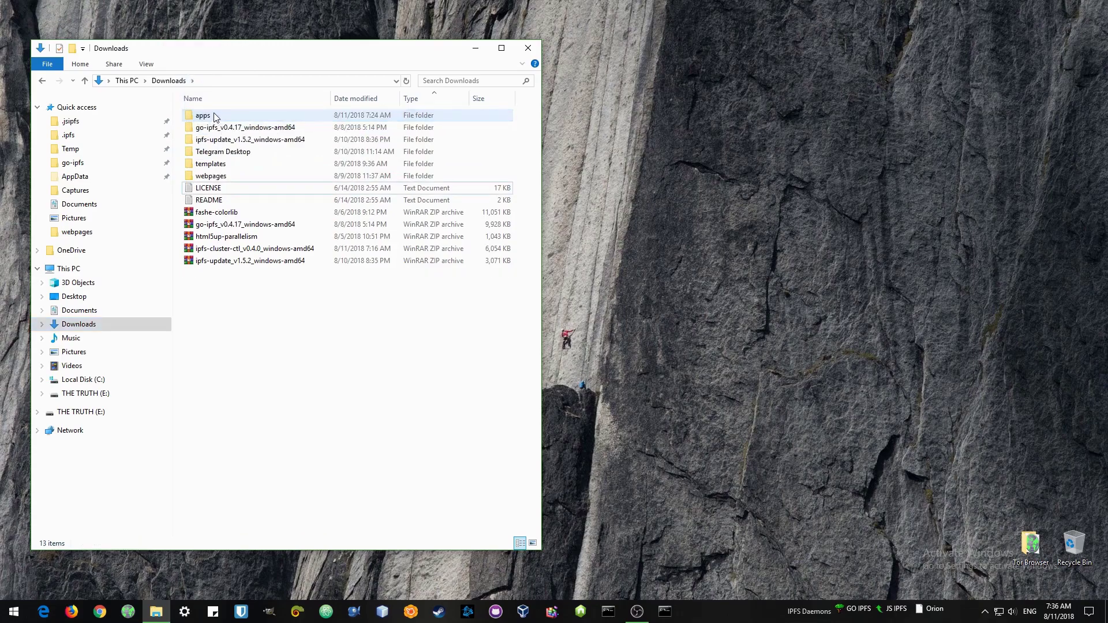
{"action": "double_click", "coordinate": [215, 116]}
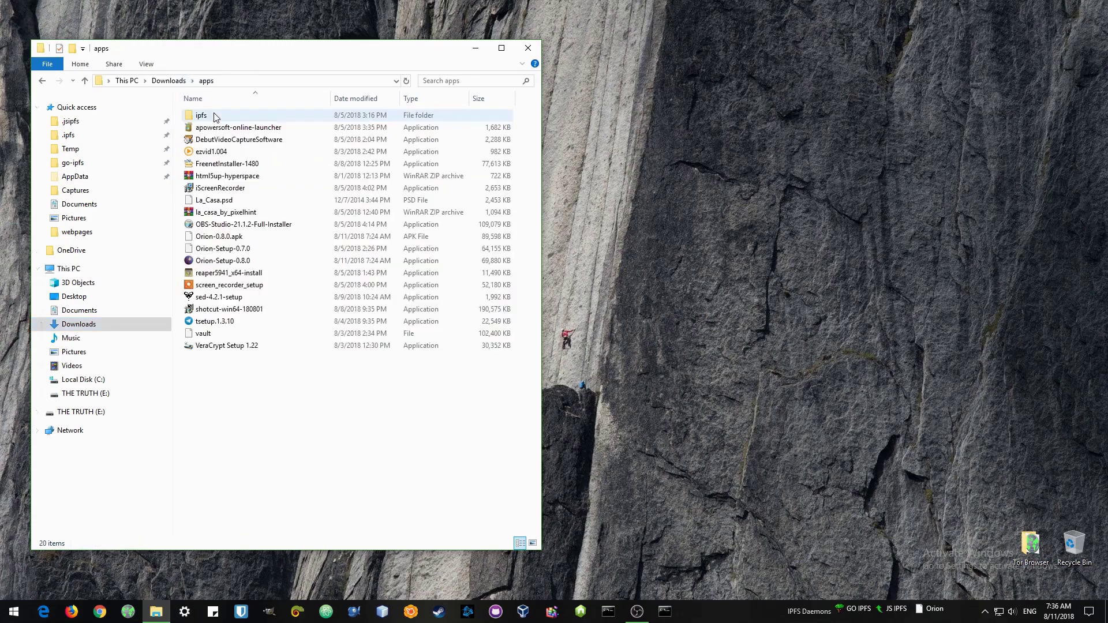
- Launch the Orion-Setup-0.8.0 installer, choosing More info and Run anyway at SmartScreen
{"action": "left_click", "coordinate": [228, 261]}
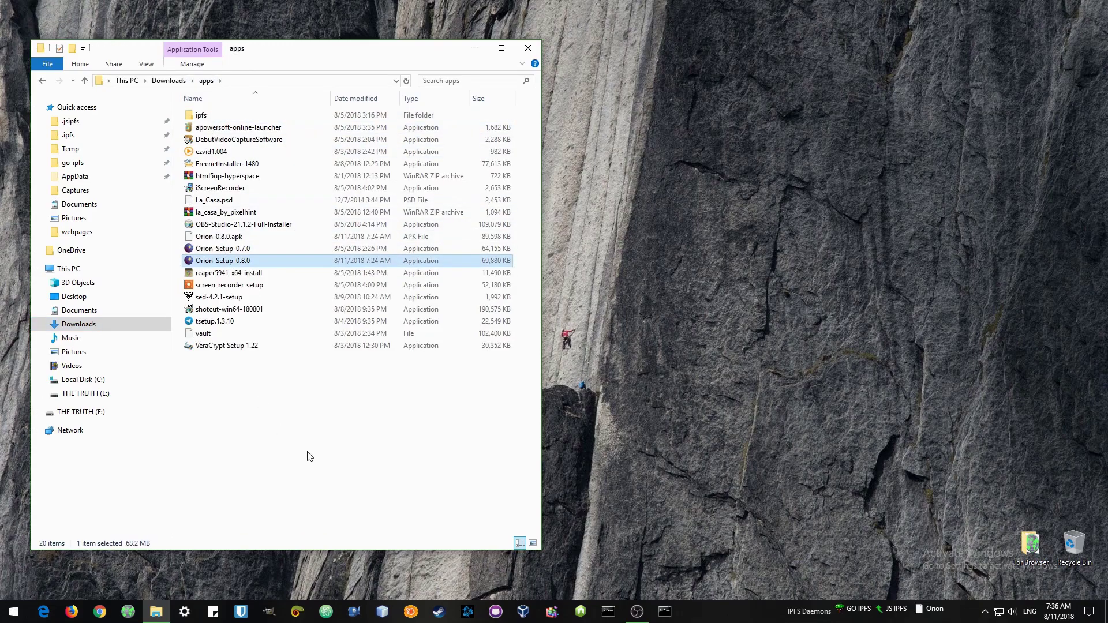
{"action": "double_click", "coordinate": [240, 261]}
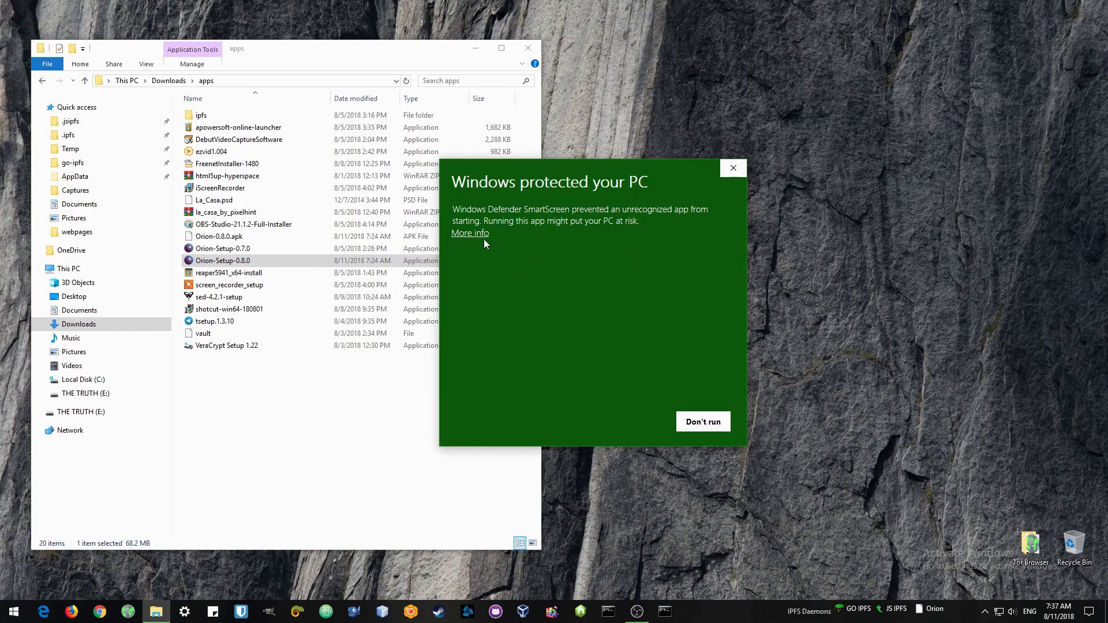
{"action": "left_click", "coordinate": [470, 234]}
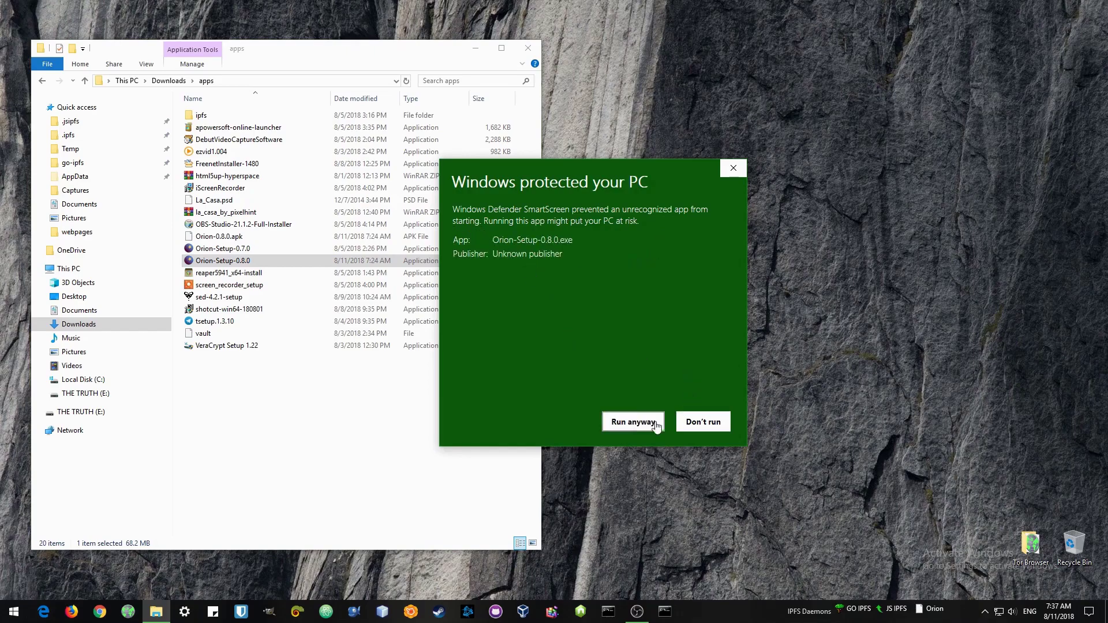
{"action": "left_click", "coordinate": [635, 422]}
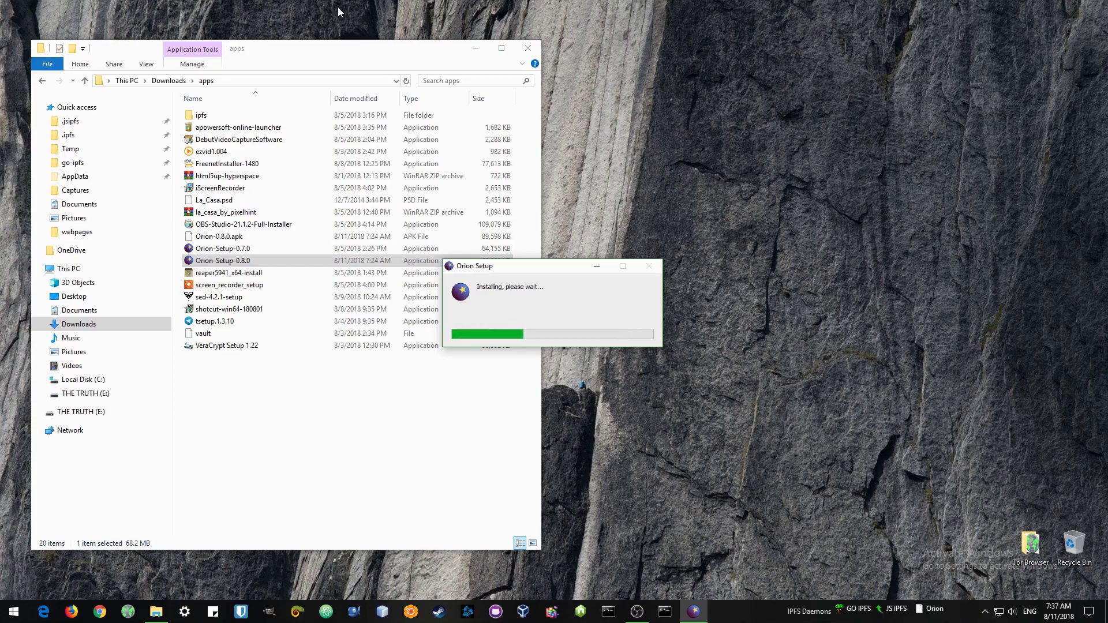
- Minimise File Explorer while the Orion Setup progress bar runs to completion
{"action": "left_click", "coordinate": [475, 50]}
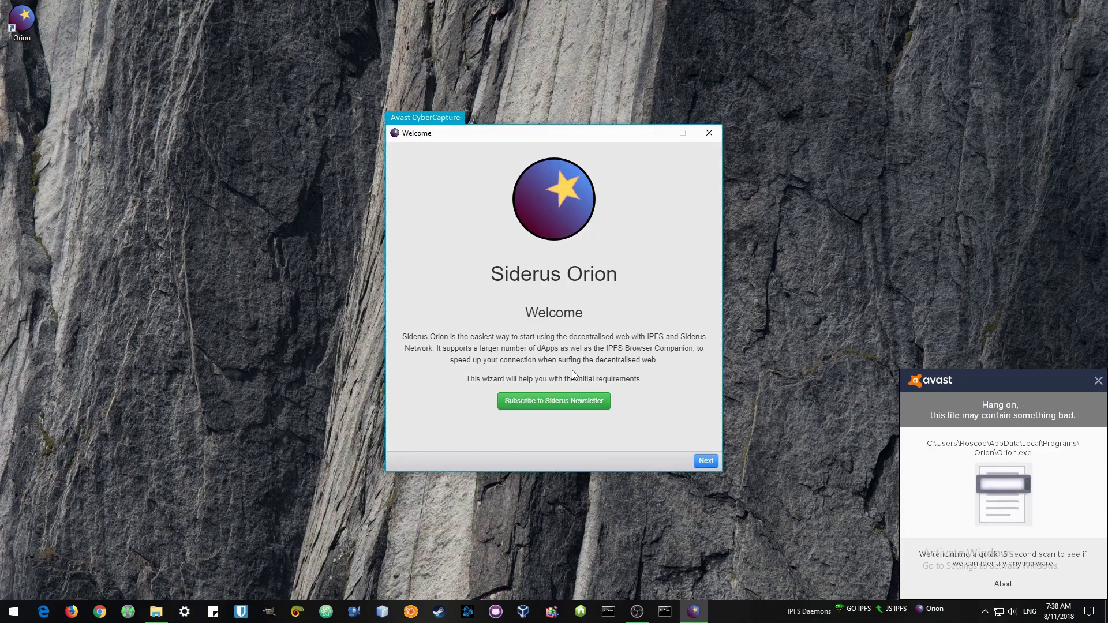
- Finish the Welcome wizard with tracking enabled, acknowledge the background notice, and expand hidden tray icons
{"action": "left_click", "coordinate": [706, 461]}
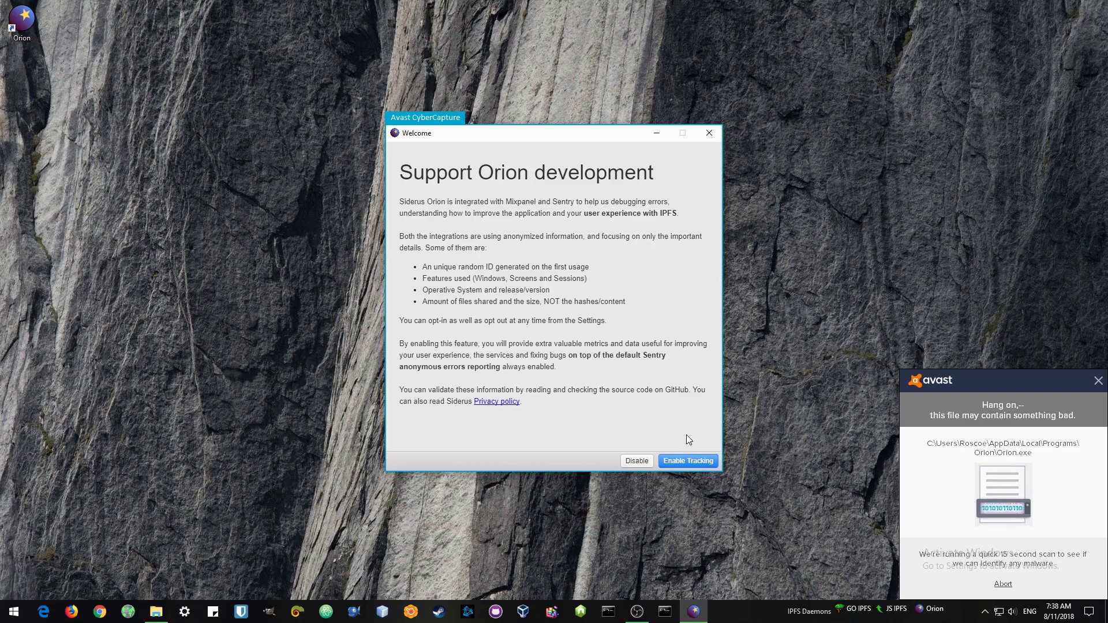
{"action": "left_click", "coordinate": [687, 460]}
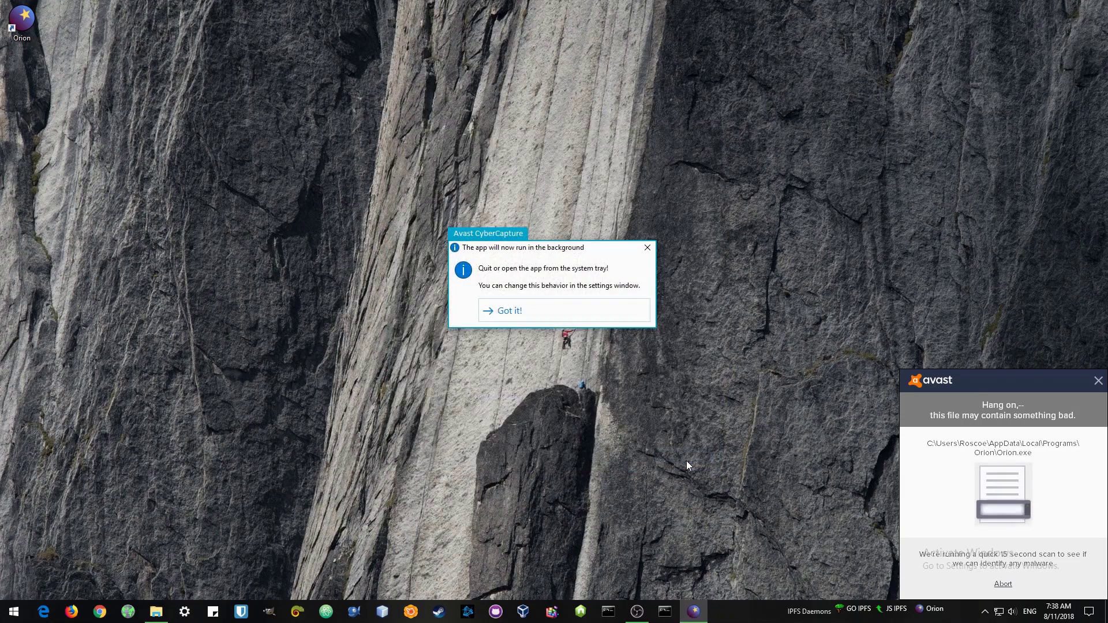
{"action": "left_click", "coordinate": [494, 309]}
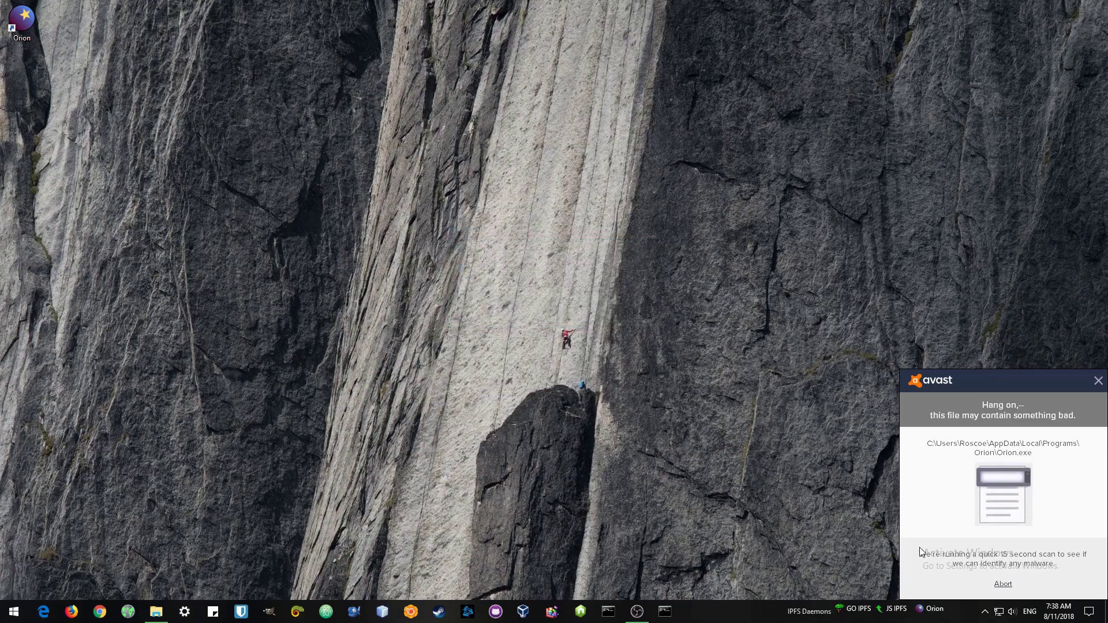
{"action": "left_click", "coordinate": [986, 613]}
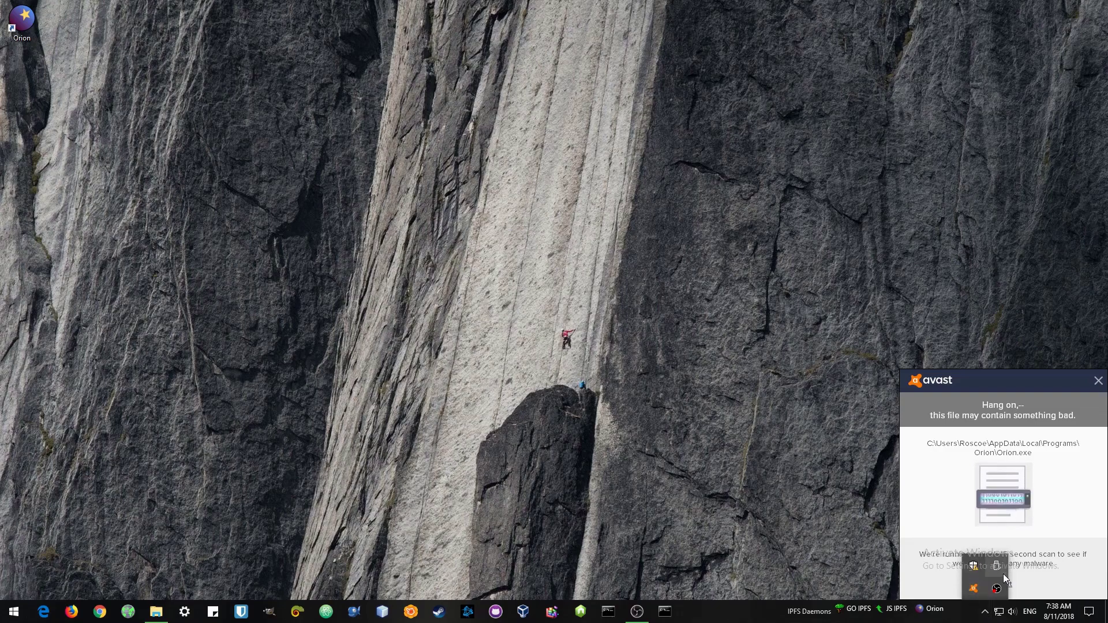
- Collapse the tray overflow, rerun the Welcome wizard with Enable Tracking, and acknowledge the background notice
{"action": "left_click", "coordinate": [623, 427]}
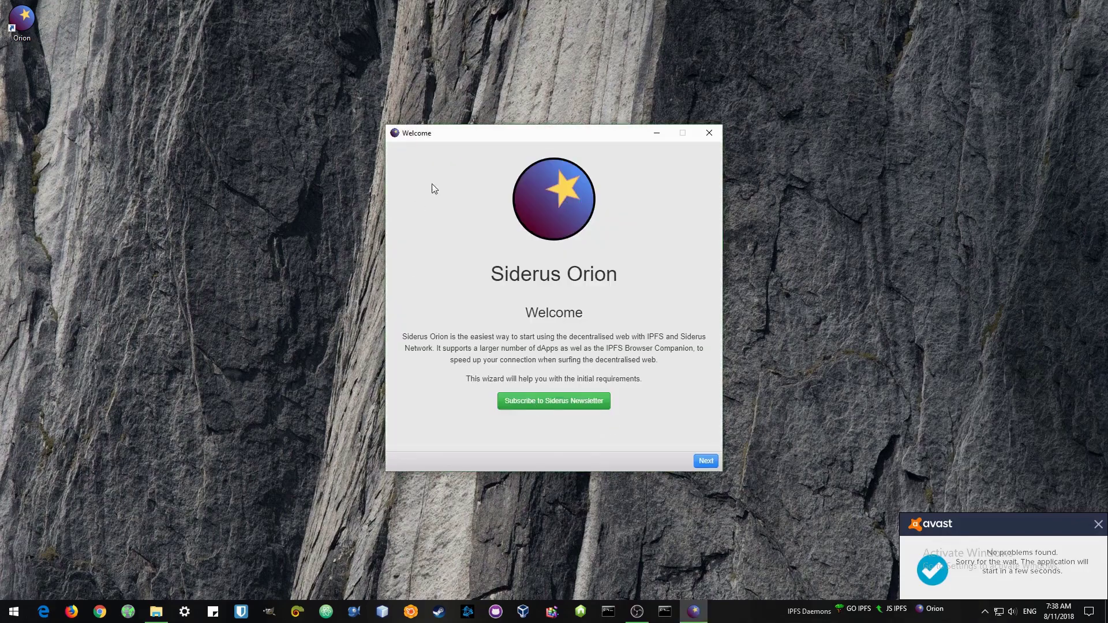
{"action": "left_click", "coordinate": [705, 463]}
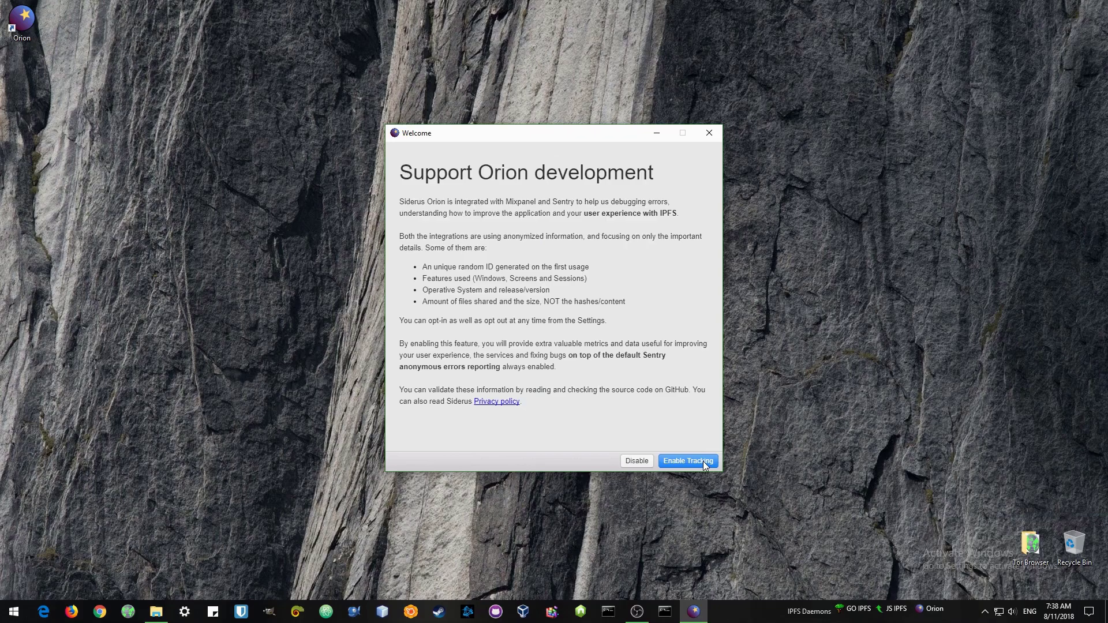
{"action": "left_click", "coordinate": [688, 460]}
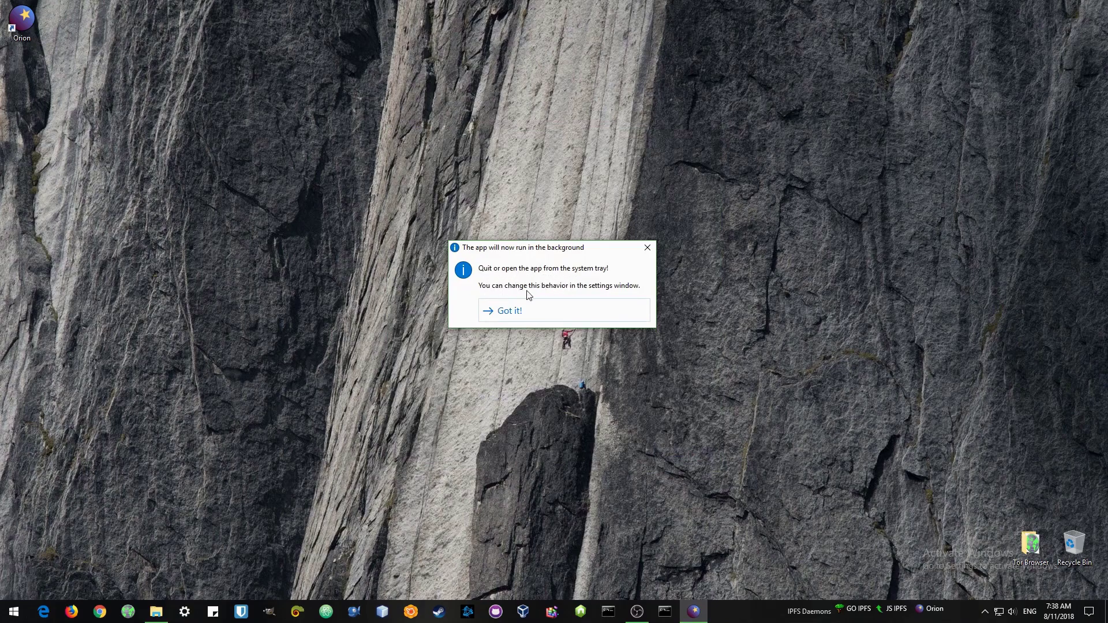
{"action": "left_click", "coordinate": [507, 312]}
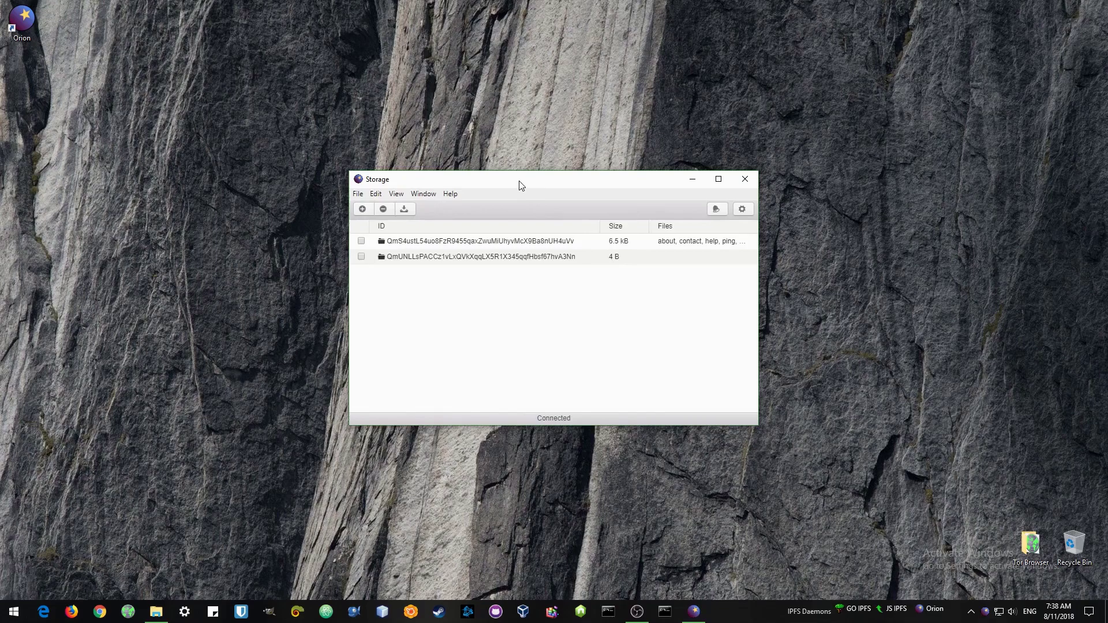
- Move and enlarge the Storage window so all file names show, and select the first object
{"action": "left_click_drag", "start_coordinate": [518, 182], "coordinate": [408, 157]}
{"action": "left_click_drag", "start_coordinate": [652, 402], "coordinate": [800, 523]}
{"action": "left_click", "coordinate": [609, 222]}
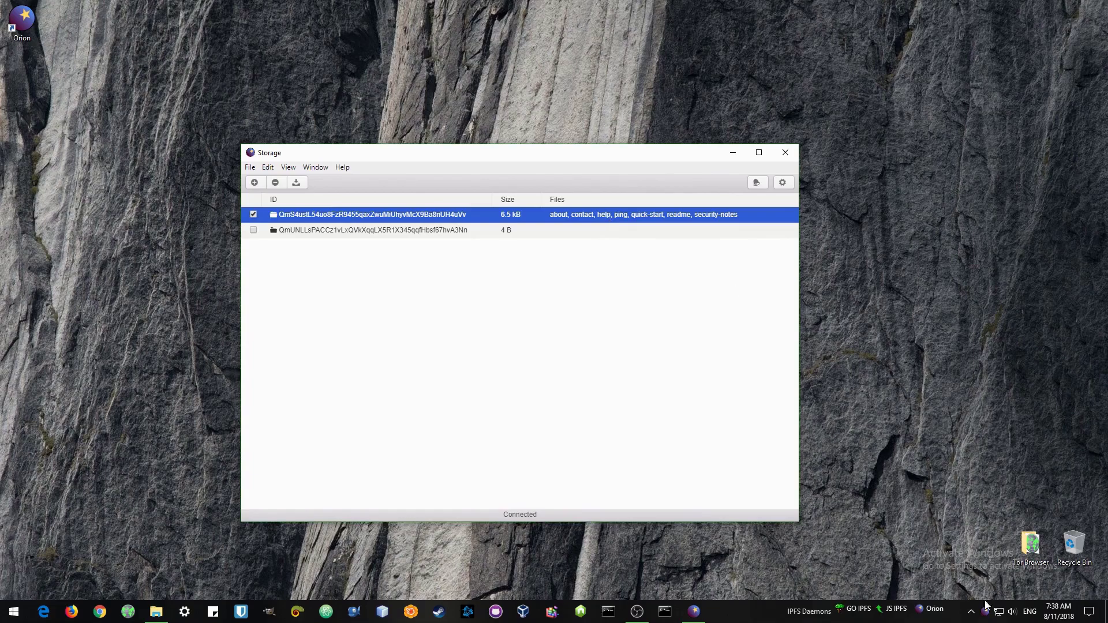
- Open the first storage object in Firefox using its Open in browser action
{"action": "left_click_drag", "start_coordinate": [985, 608], "coordinate": [963, 601]}
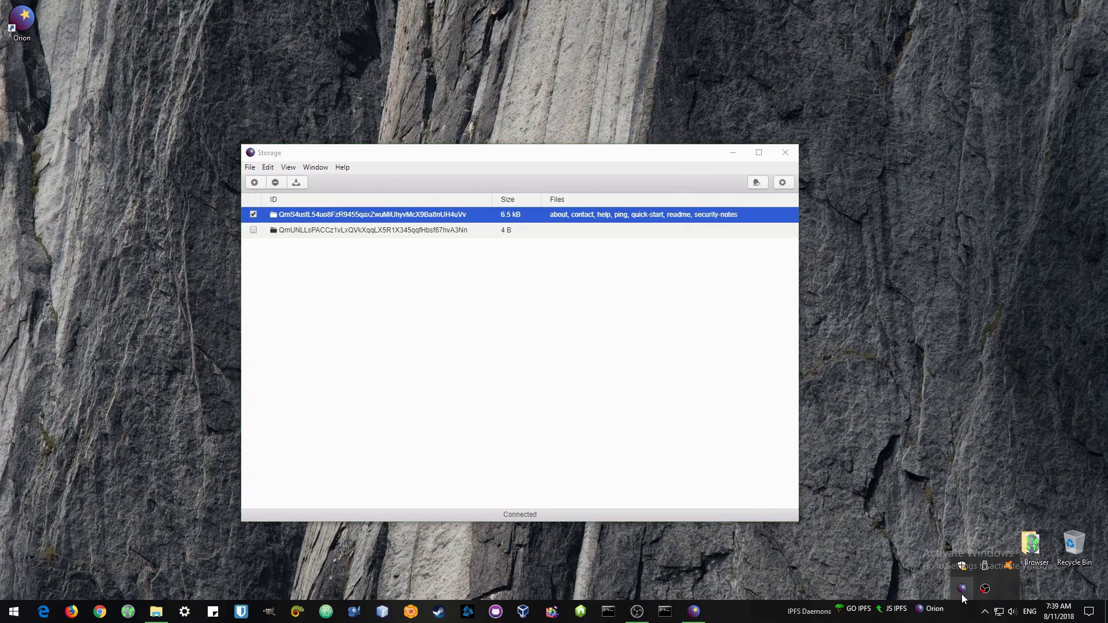
{"action": "left_click", "coordinate": [559, 358]}
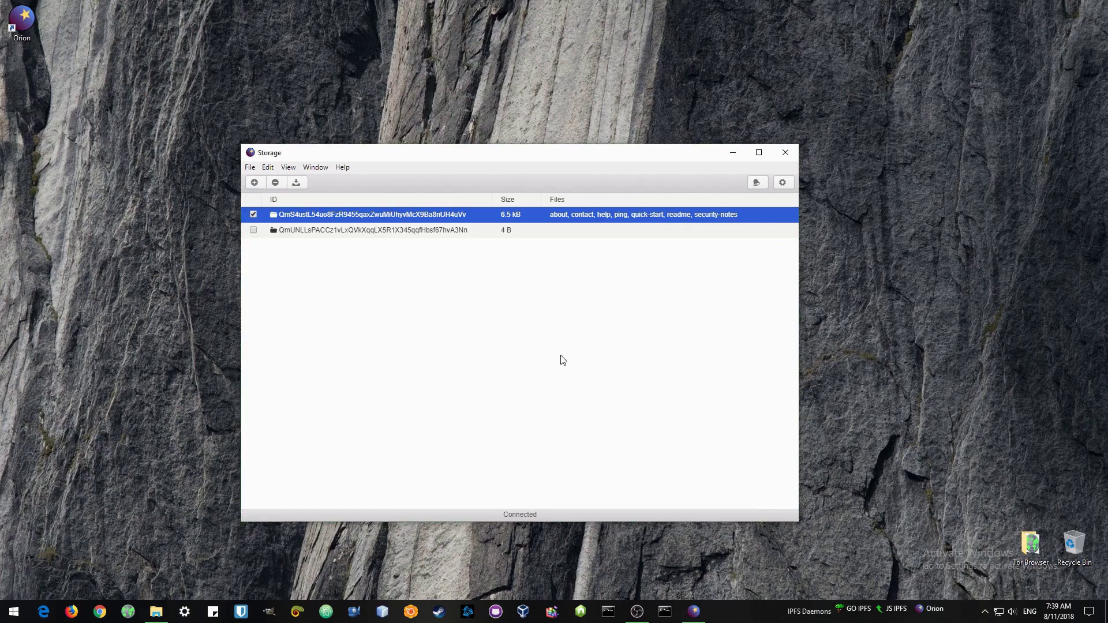
{"action": "right_click", "coordinate": [564, 218]}
{"action": "left_click", "coordinate": [580, 225]}
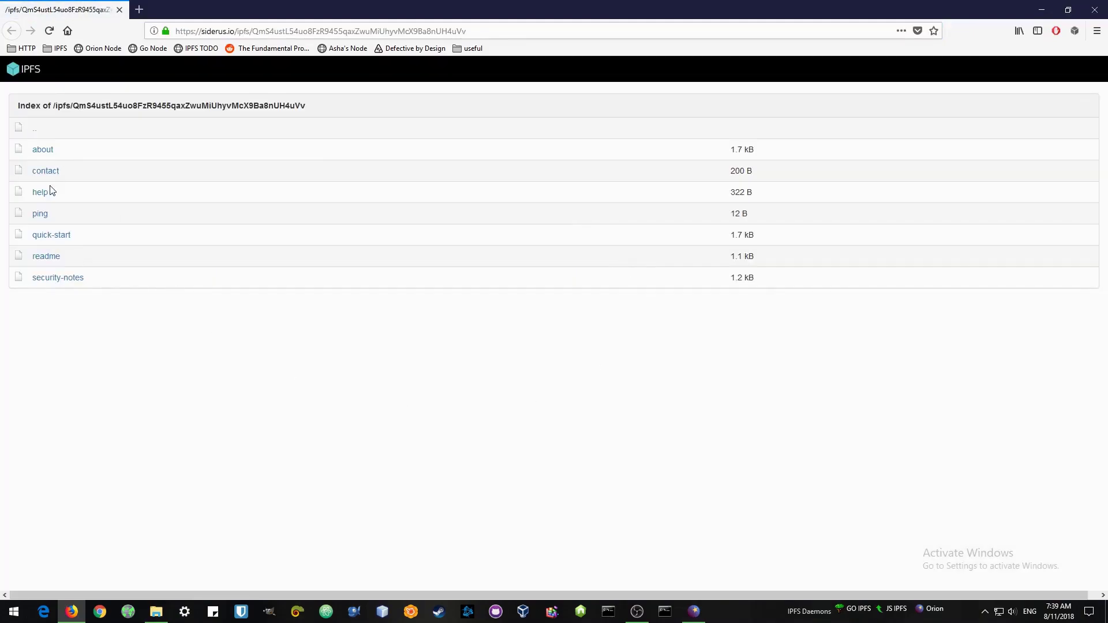
- View the quick-start and readme files, then load the Go Node IPNS page and dismiss the IPFS notice
{"action": "left_click", "coordinate": [51, 236]}
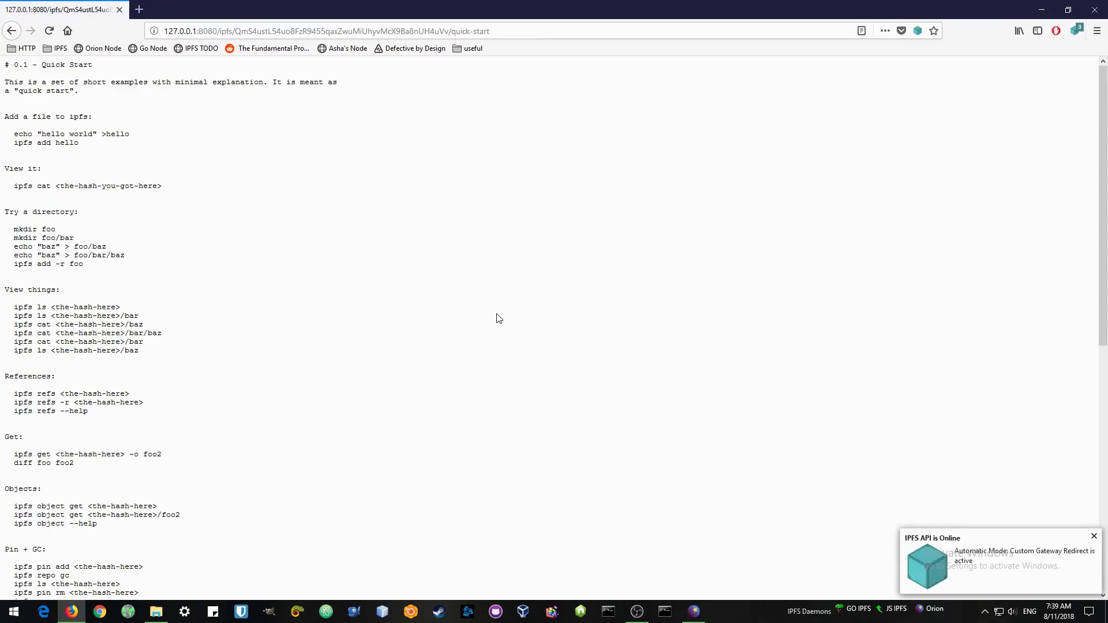
{"action": "key", "text": "alt+Left"}
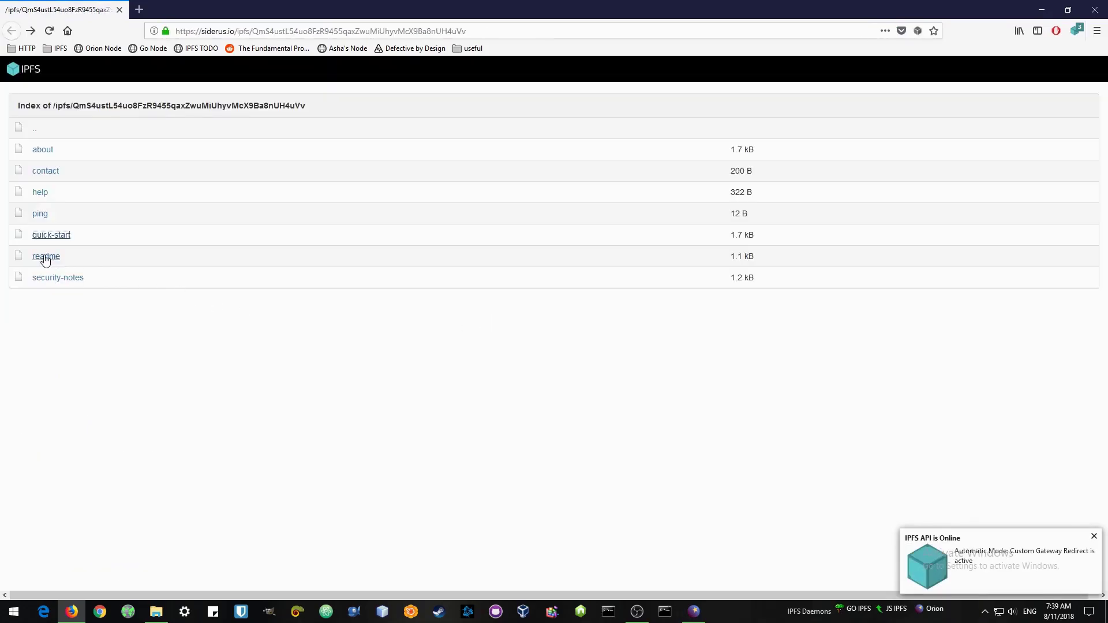
{"action": "left_click", "coordinate": [35, 255]}
{"action": "key", "text": "alt+Left"}
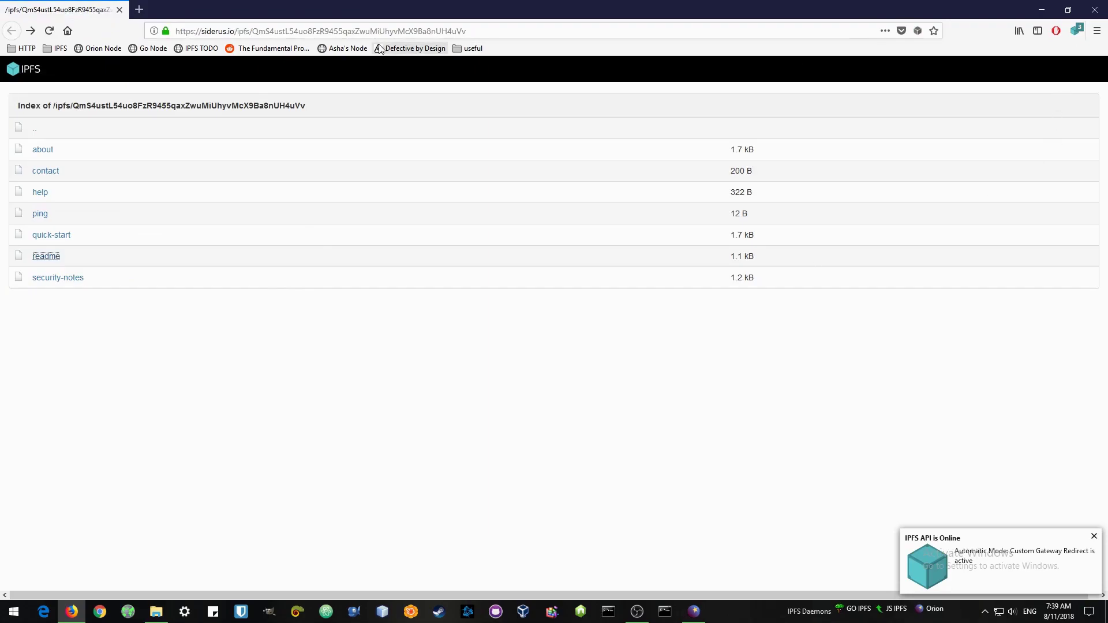
{"action": "left_click", "coordinate": [151, 49]}
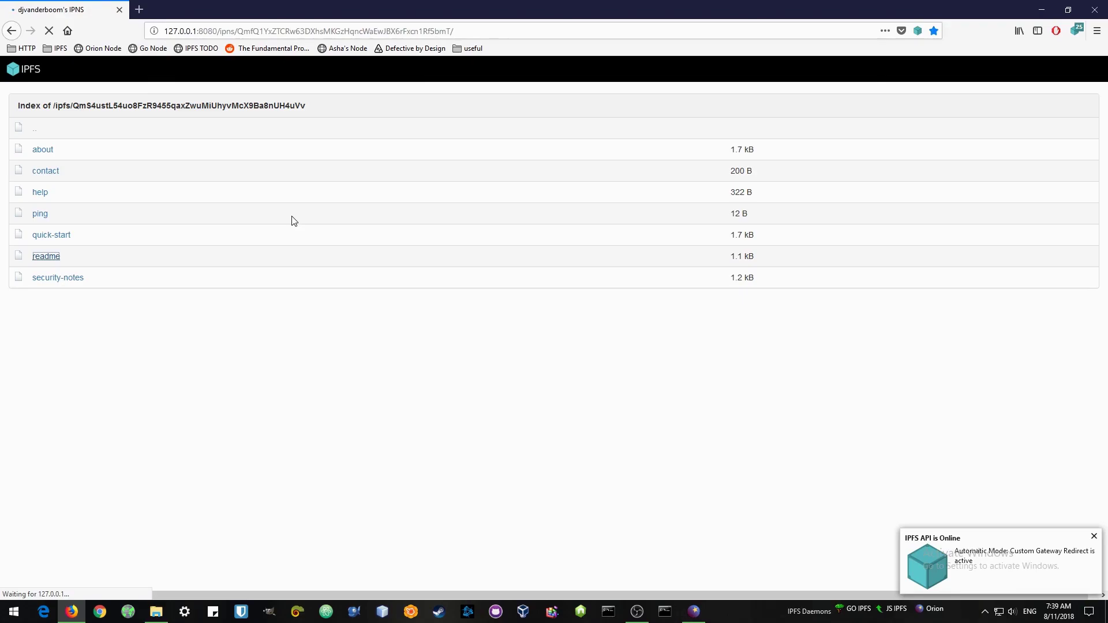
{"action": "left_click", "coordinate": [1094, 536]}
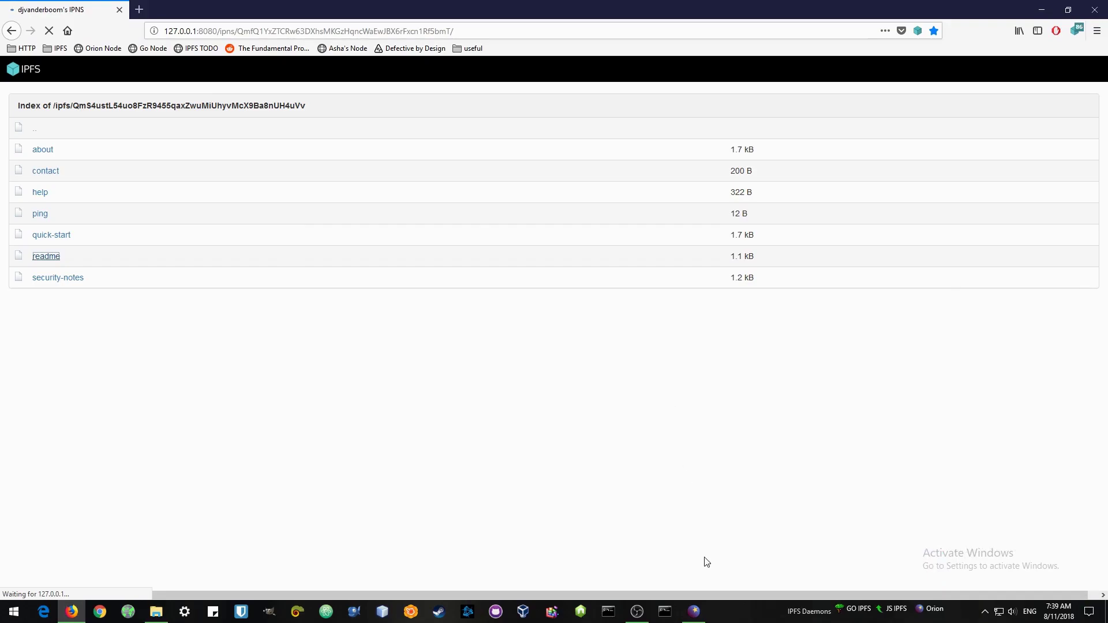
- Open Orion's Settings from the Storage window, then enlarge it and move it up-left
{"action": "left_click", "coordinate": [696, 613]}
{"action": "left_click", "coordinate": [783, 183]}
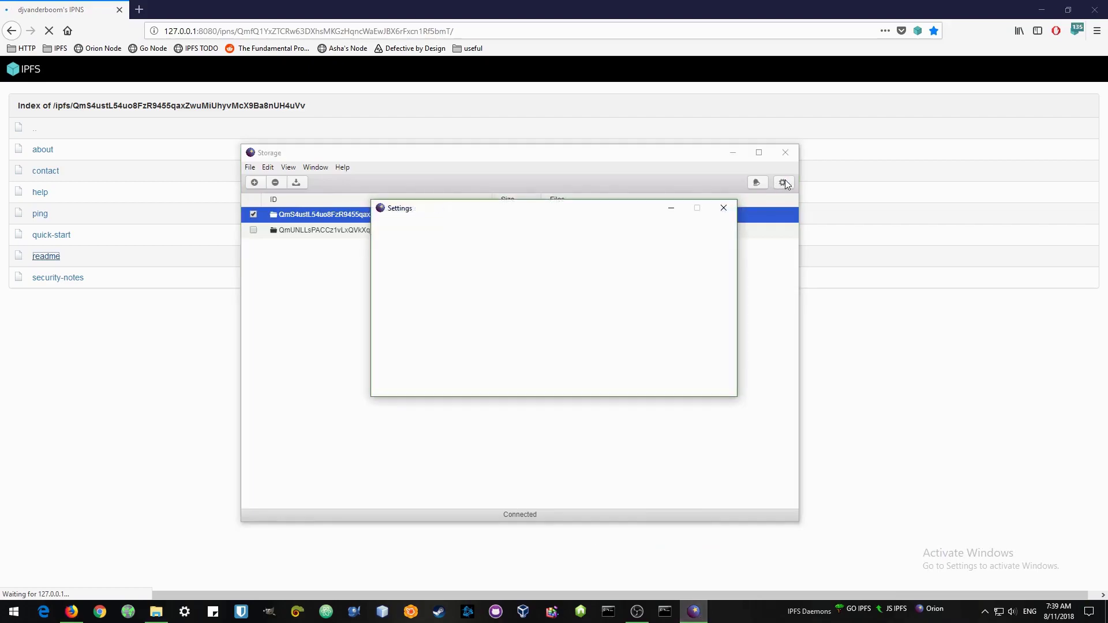
{"action": "left_click_drag", "start_coordinate": [737, 400], "coordinate": [857, 448]}
{"action": "left_click_drag", "start_coordinate": [646, 215], "coordinate": [513, 184]}
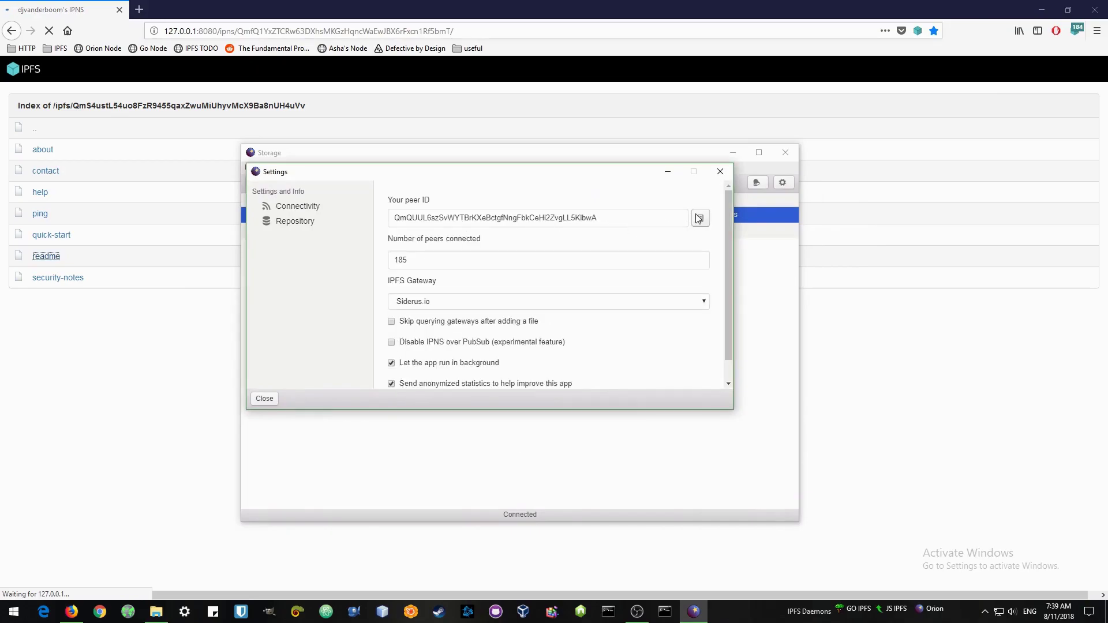
- Copy the node's peer ID to the clipboard and close Settings
{"action": "left_click", "coordinate": [622, 215]}
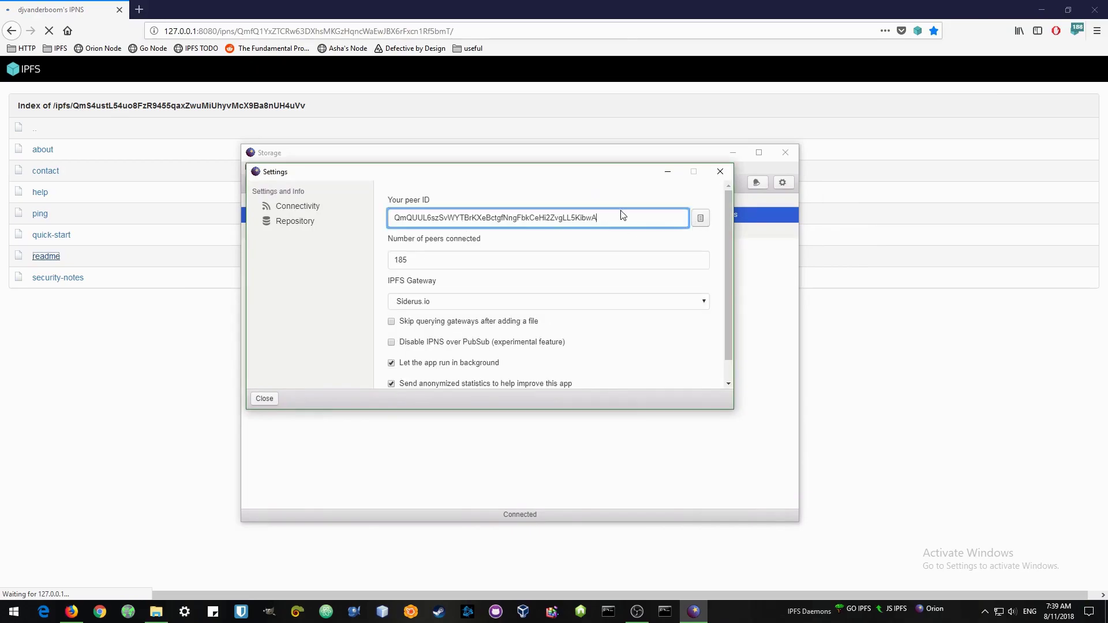
{"action": "left_click", "coordinate": [701, 222]}
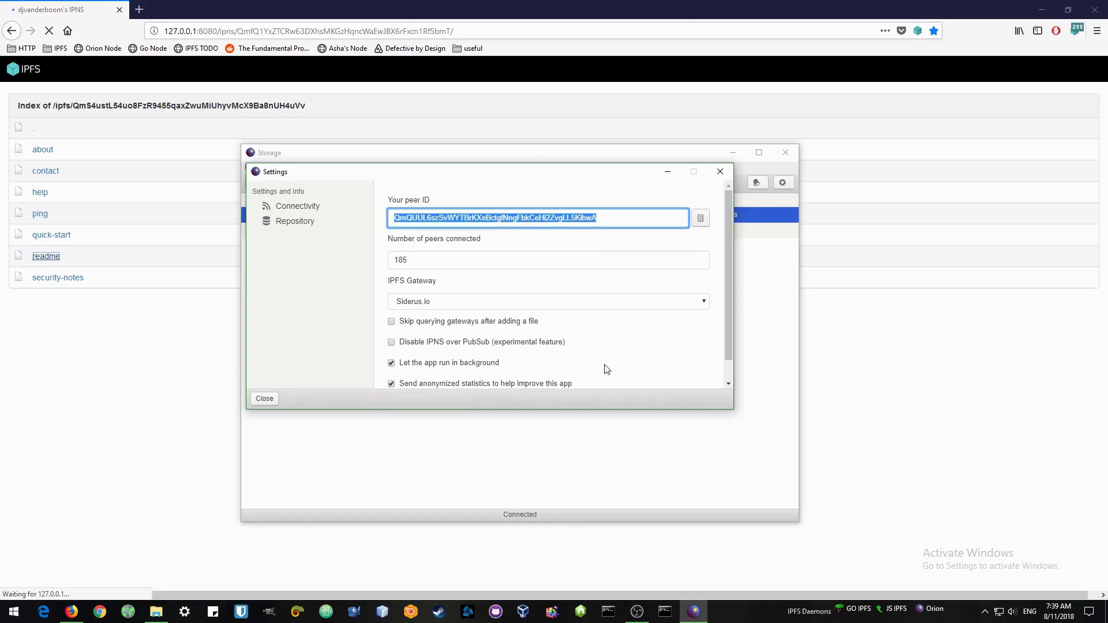
{"action": "scroll", "coordinate": [574, 344], "scroll_direction": "down", "scroll_amount": 1}
{"action": "scroll", "coordinate": [574, 344], "scroll_direction": "up", "scroll_amount": 1}
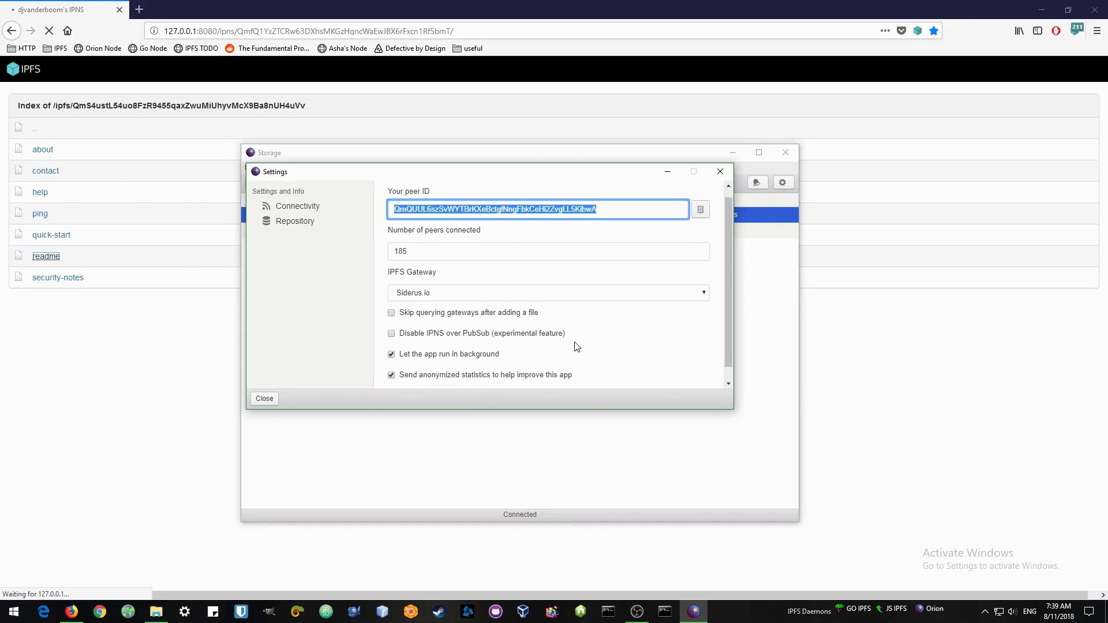
{"action": "left_click", "coordinate": [720, 172]}
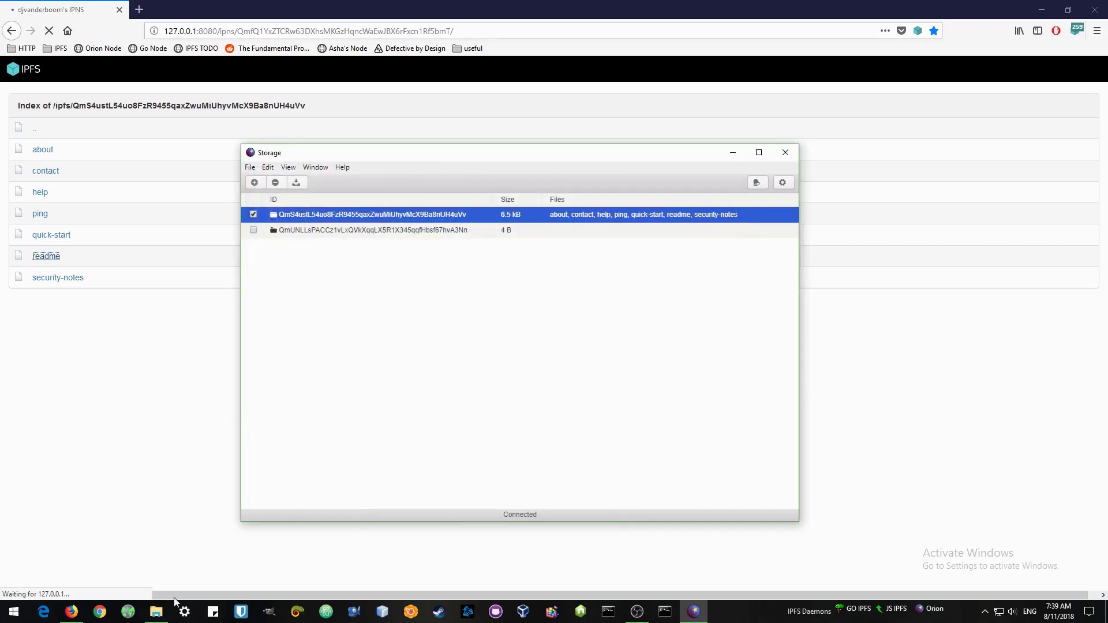
{"action": "left_click", "coordinate": [157, 612]}
- Bring up the Sticky Notes listing IPFS object hashes and IPNS node addresses
{"action": "left_click", "coordinate": [157, 612]}
{"action": "left_click", "coordinate": [208, 617]}
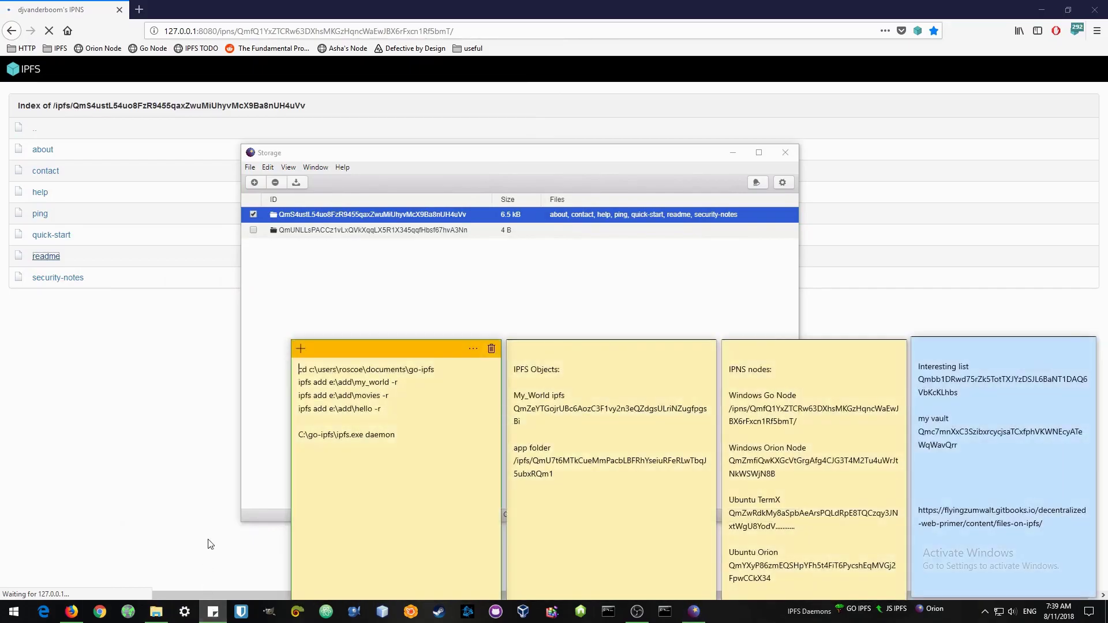